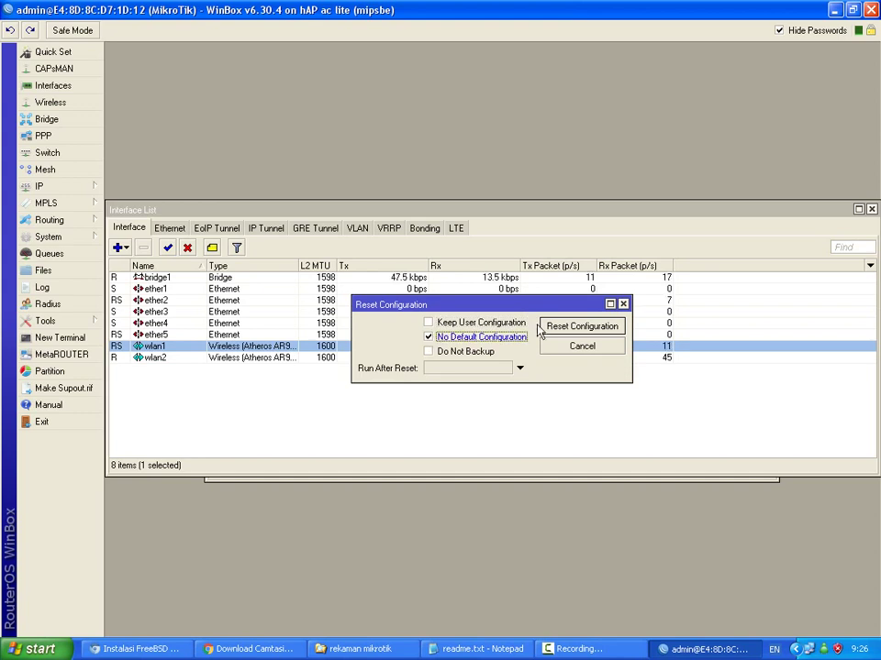
Reset the router with No Default Configuration, confirm, and dismiss the disconnection error.
click(555, 327)
click(473, 340)
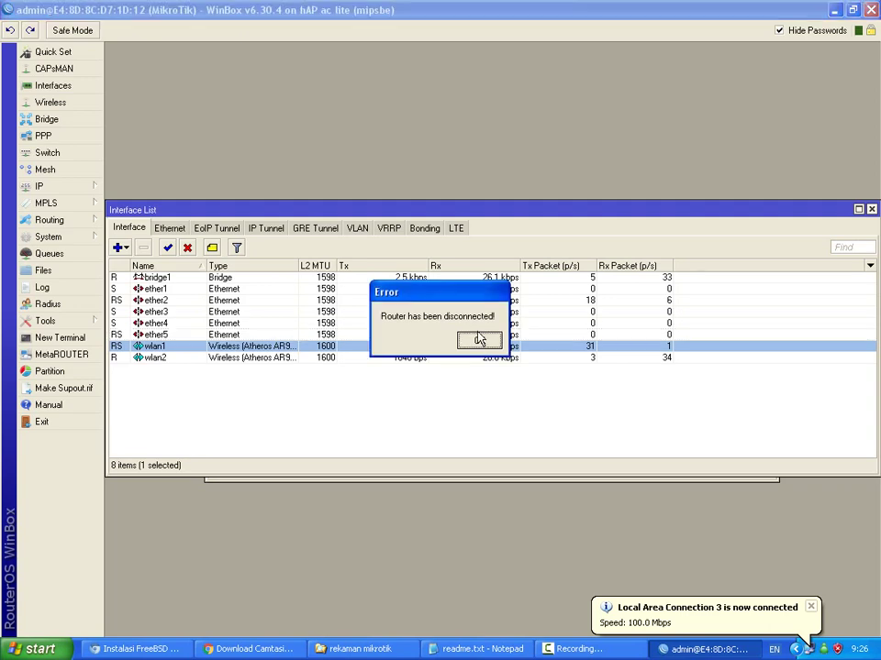
click(479, 341)
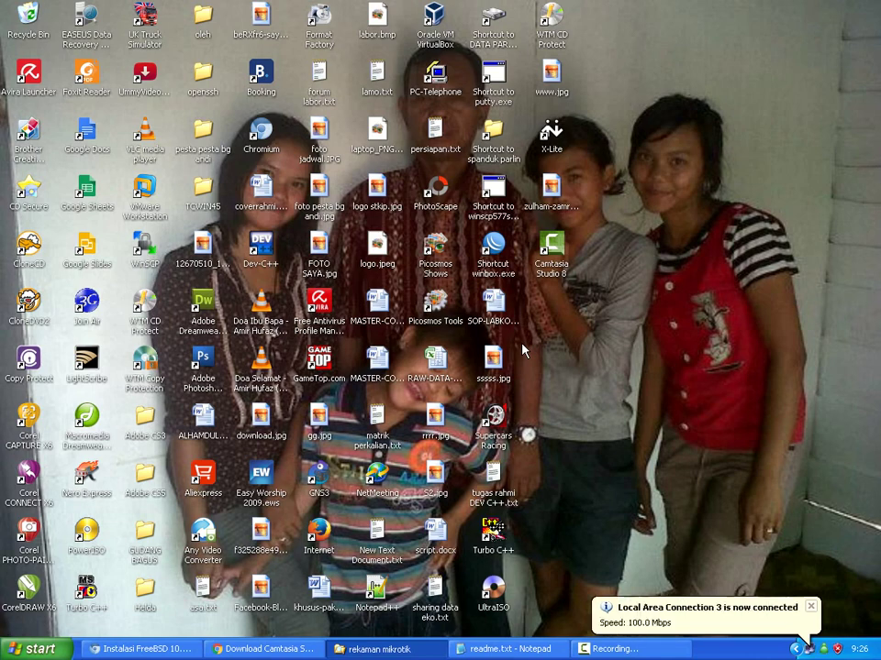
Reconnect WinBox to the reset hAP ac lite, maximize it, and select wlan2 in the Interface List.
double_click(500, 265)
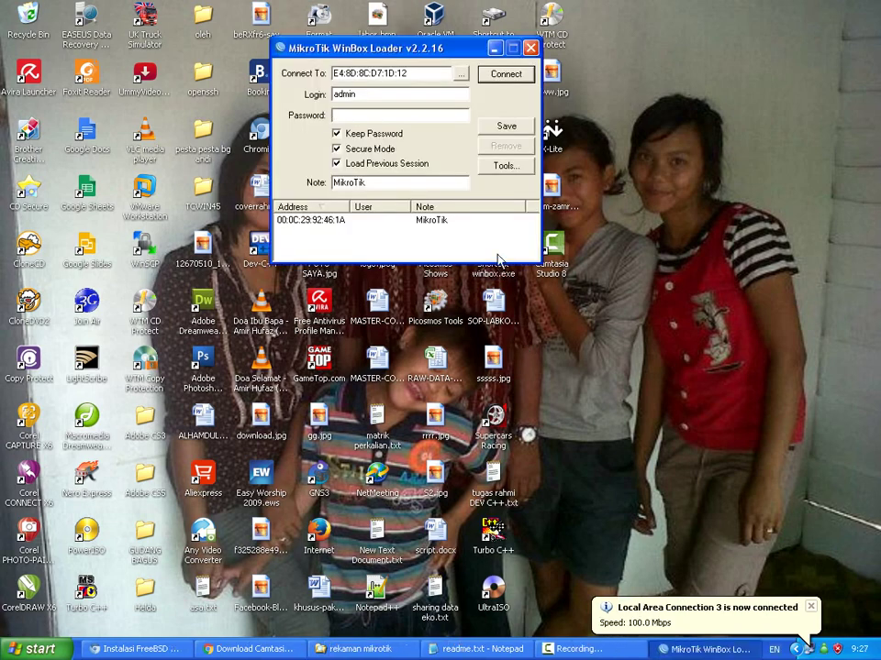
click(498, 75)
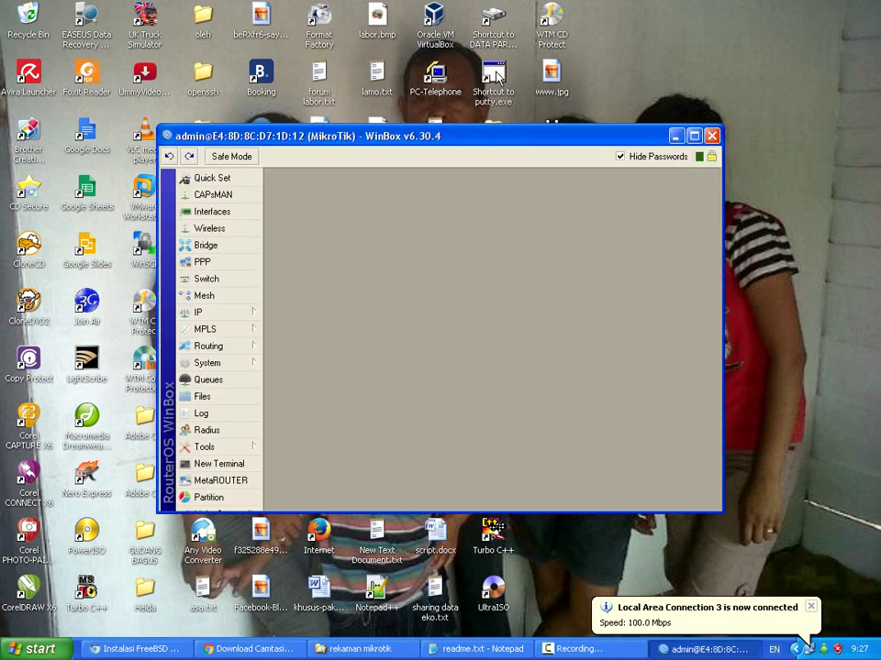
click(693, 137)
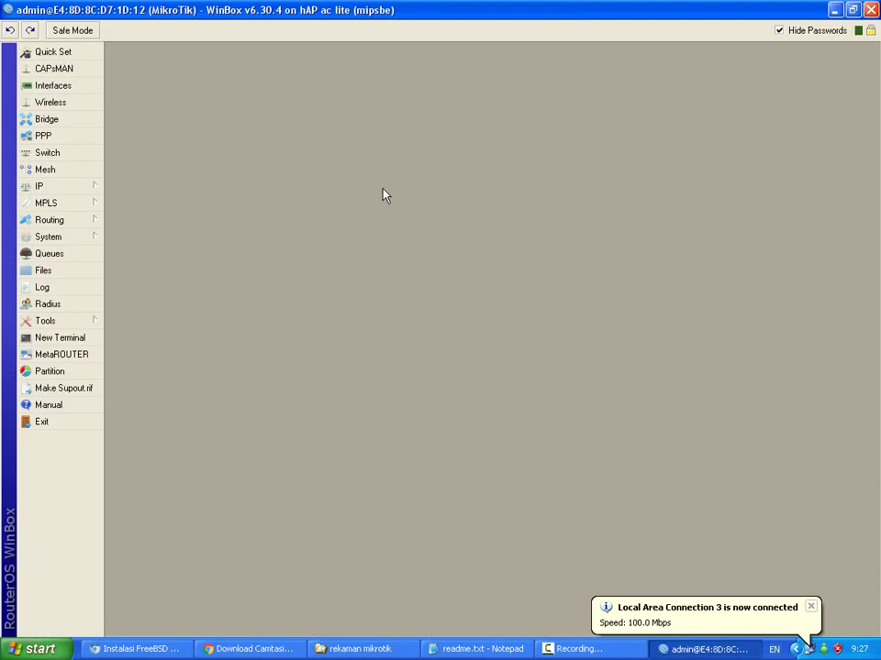
click(79, 88)
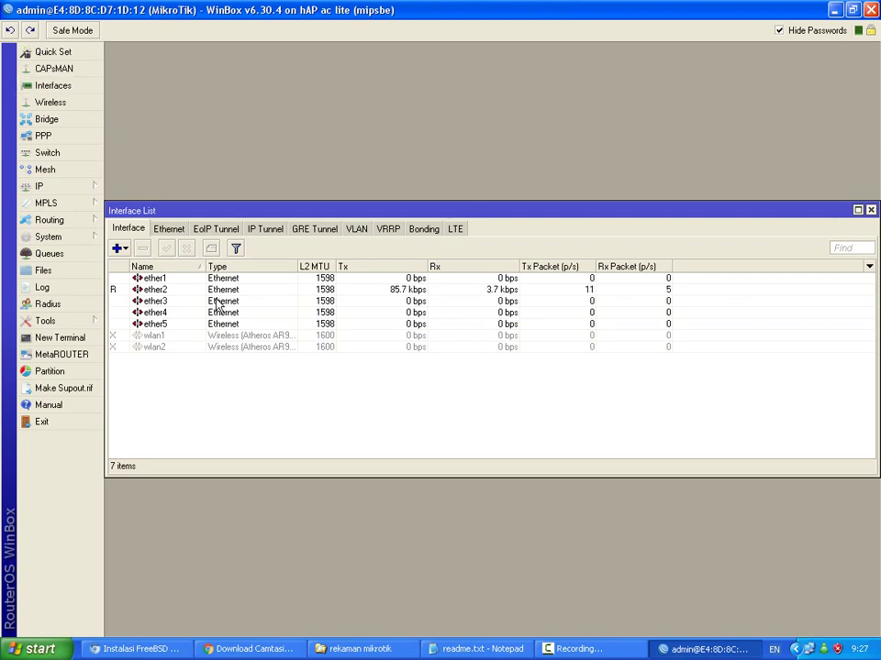
click(181, 349)
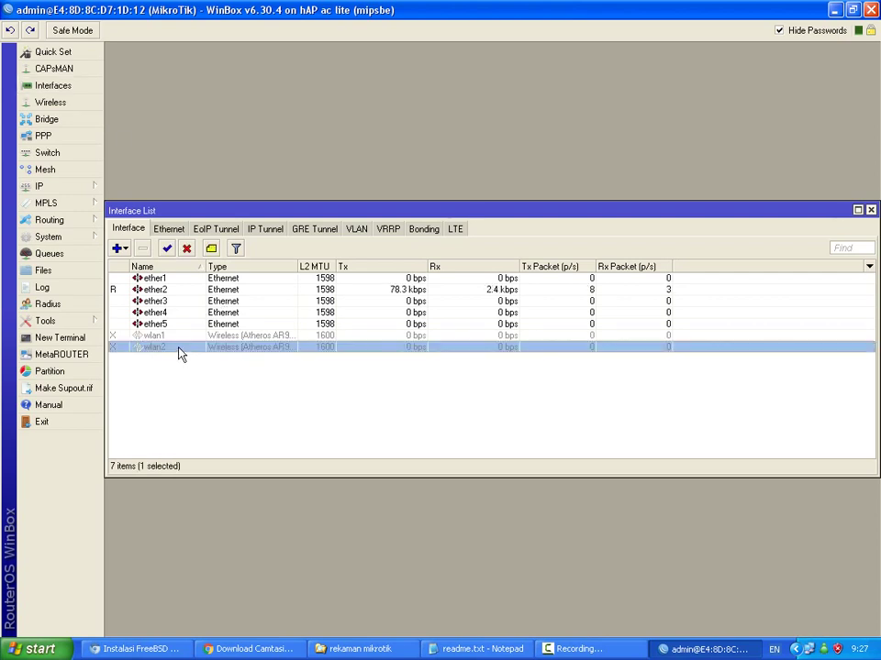
Enable wlan2 and start a wireless scan from its Wireless settings.
double_click(181, 349)
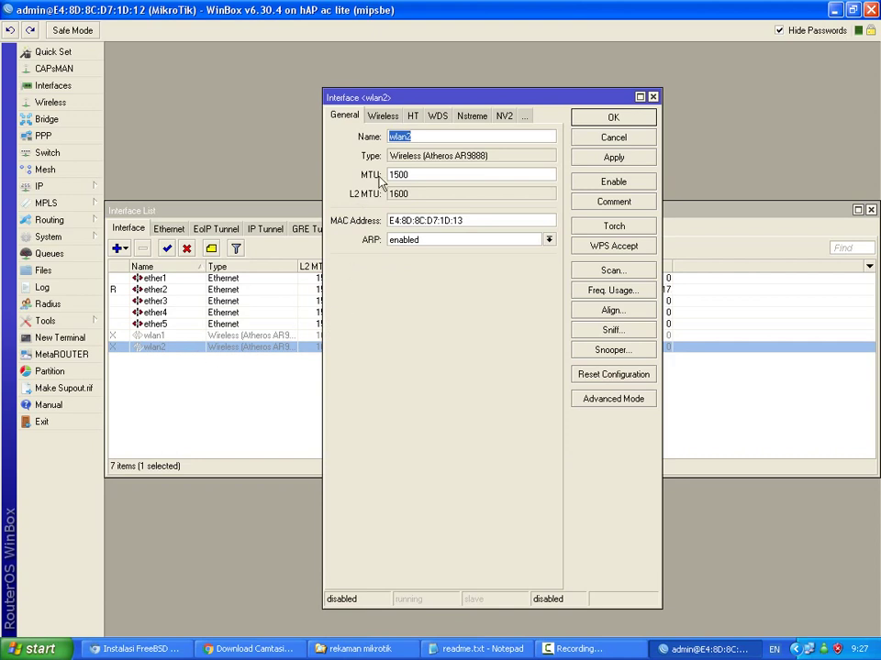
click(592, 185)
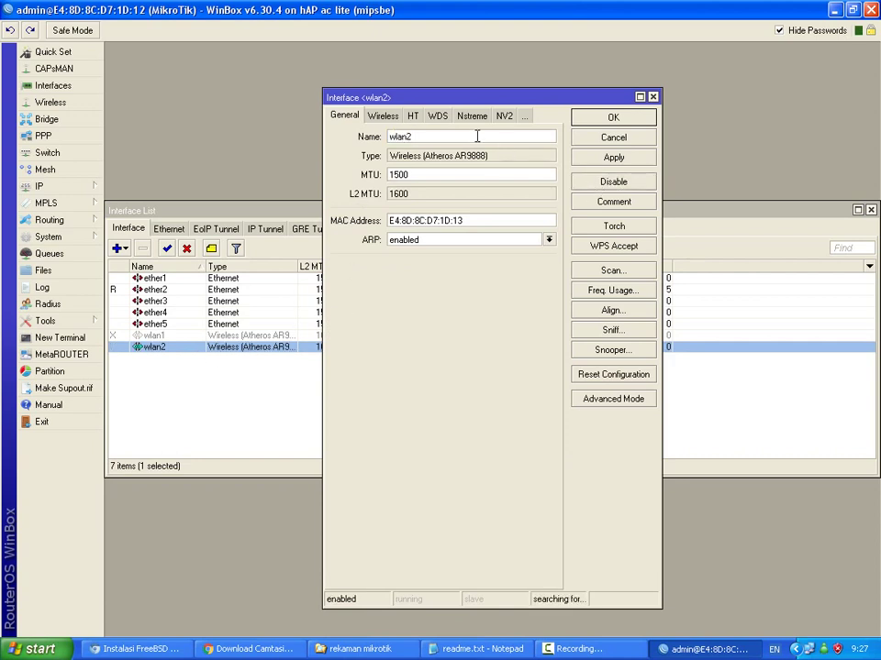
click(385, 117)
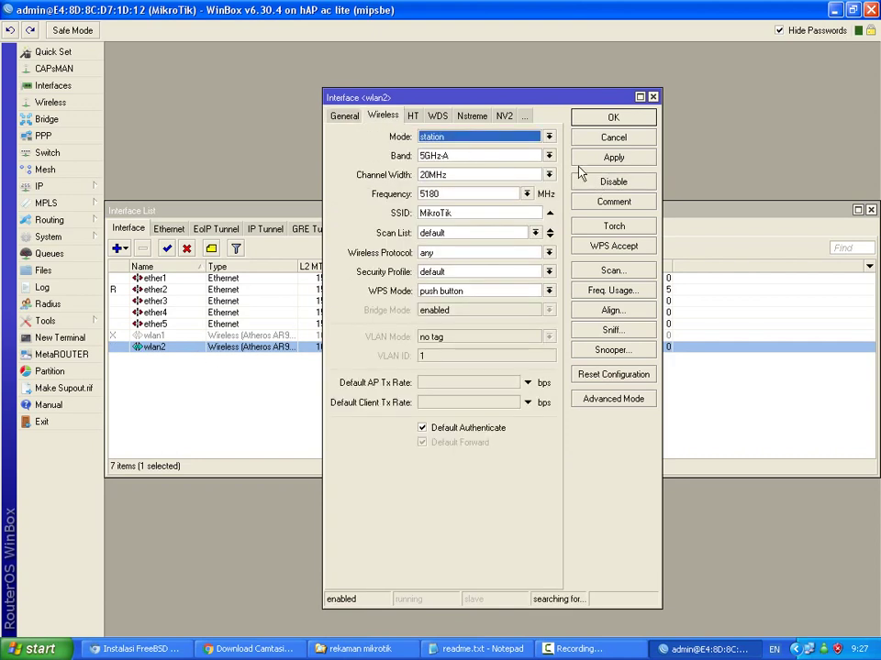
click(601, 271)
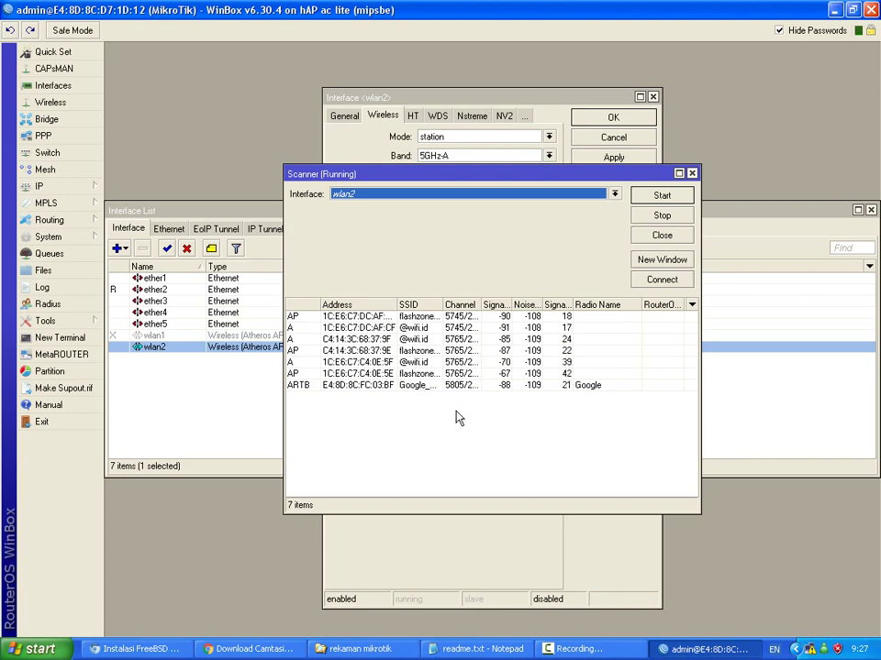
click(416, 364)
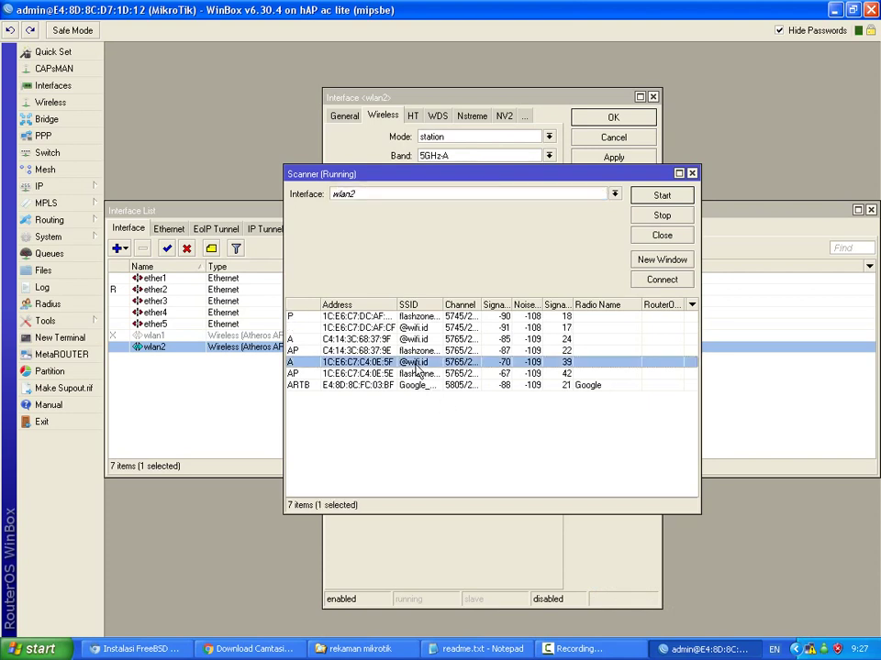
double_click(416, 364)
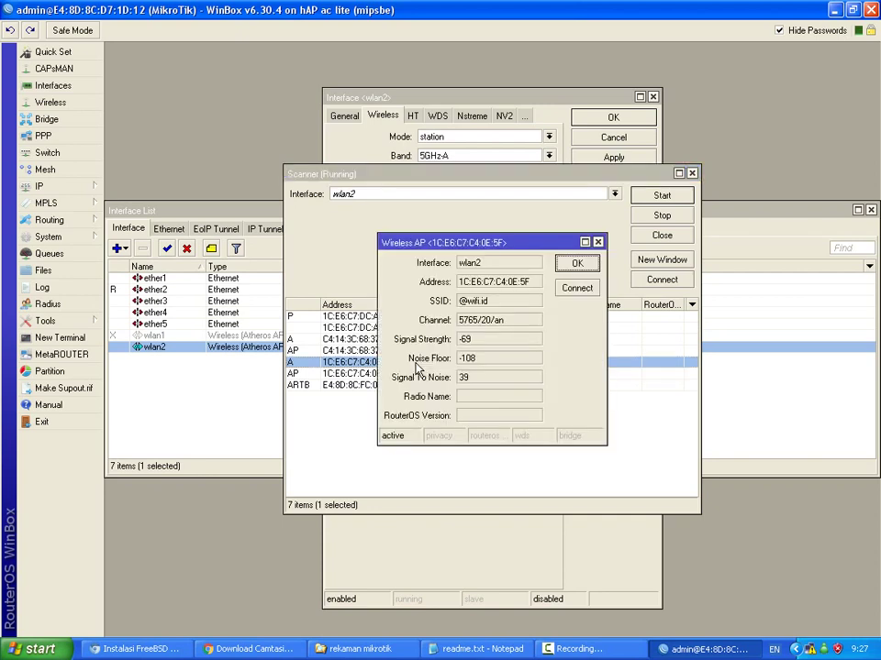
drag(530, 283, 459, 283)
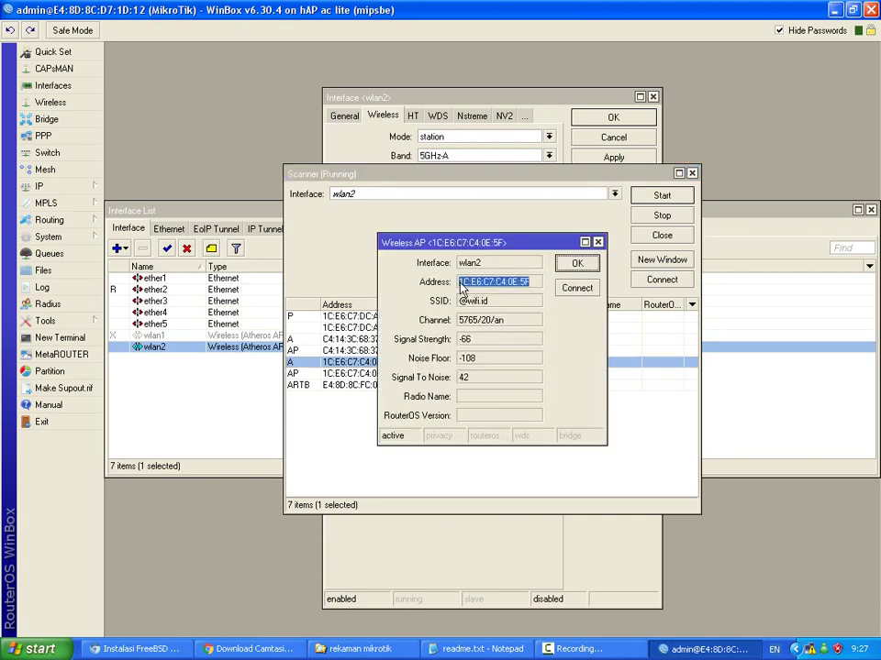
right_click(479, 289)
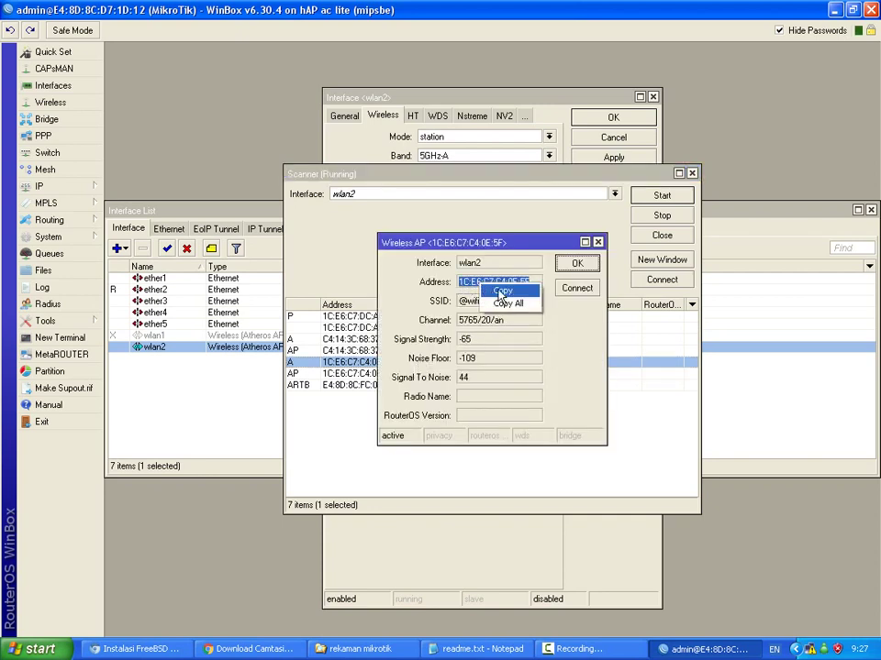
click(496, 291)
click(596, 243)
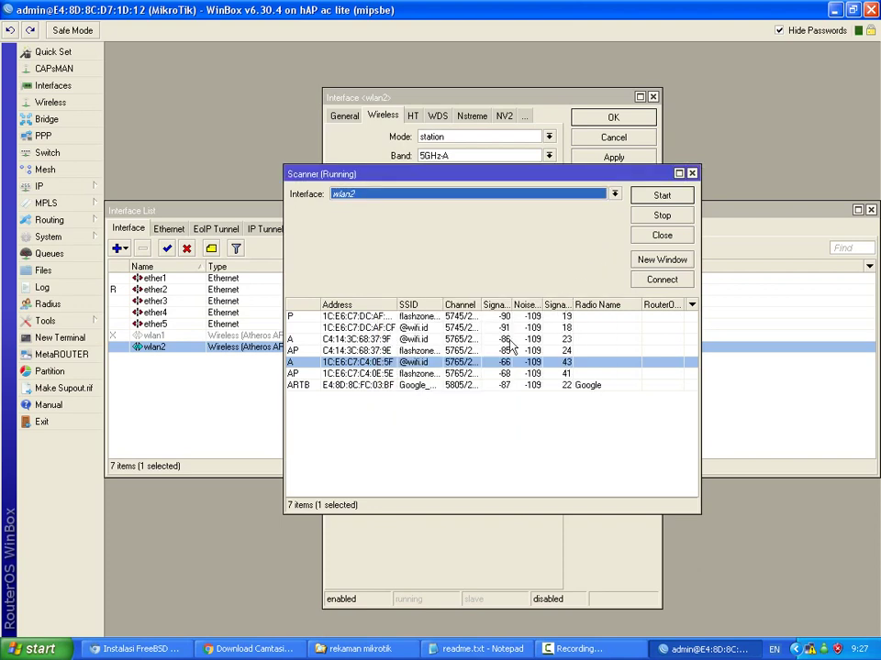
click(660, 280)
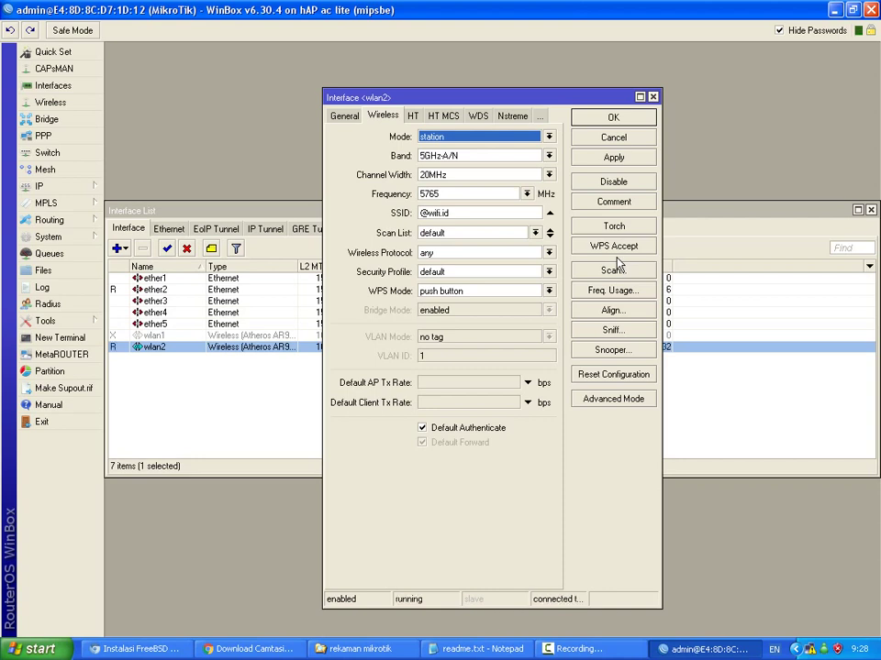
In Advanced Mode, set wlan2's Preamble Mode to long and apply it.
click(596, 399)
click(476, 116)
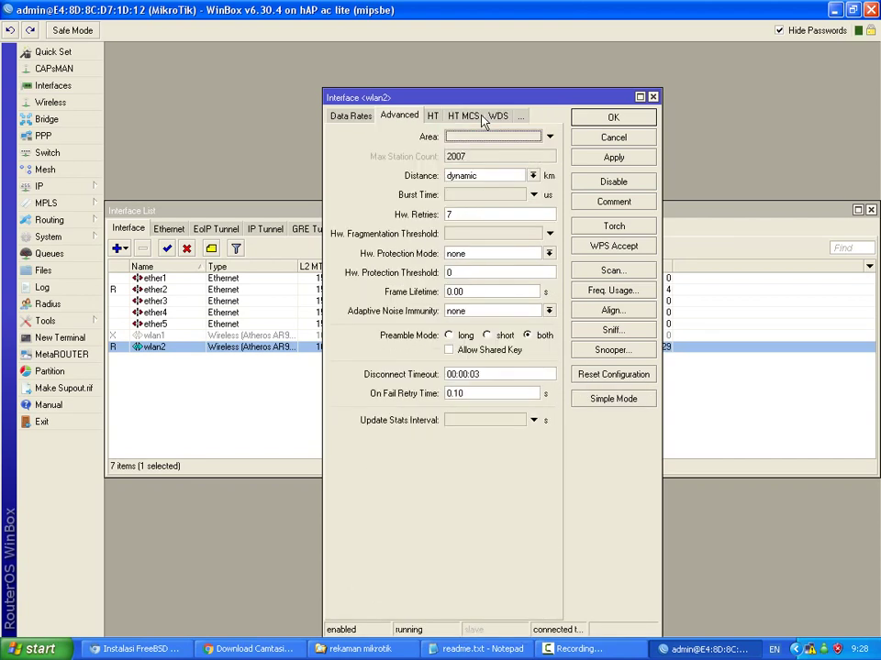
click(449, 335)
click(607, 159)
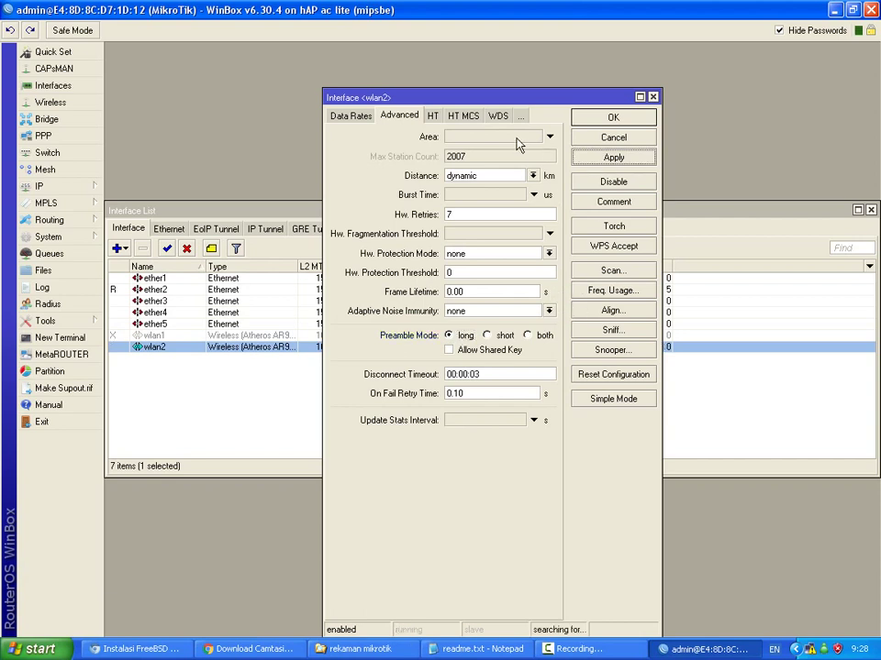
Review wlan2's WDS and Tx Power settings, then save and close with OK.
click(498, 116)
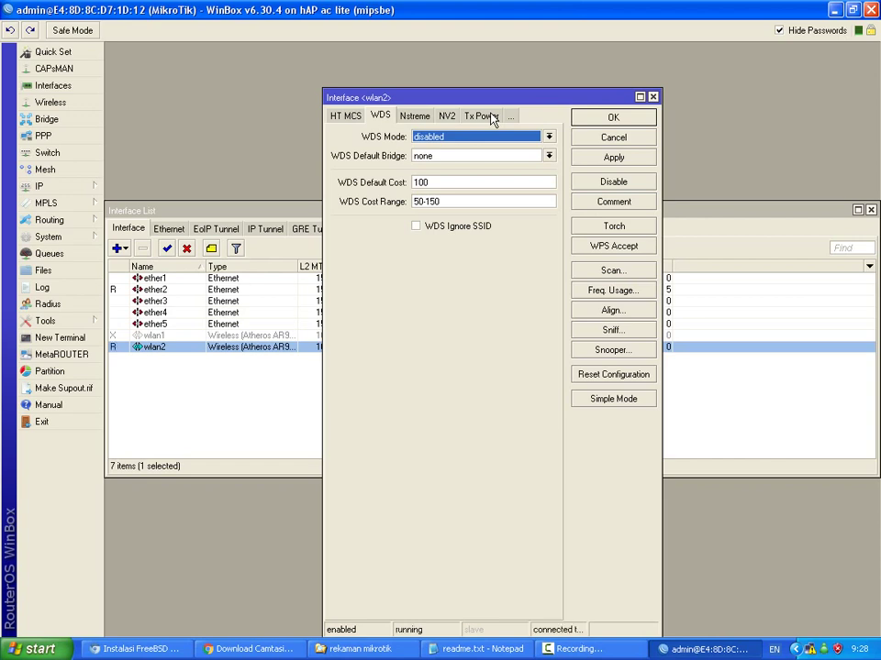
click(470, 116)
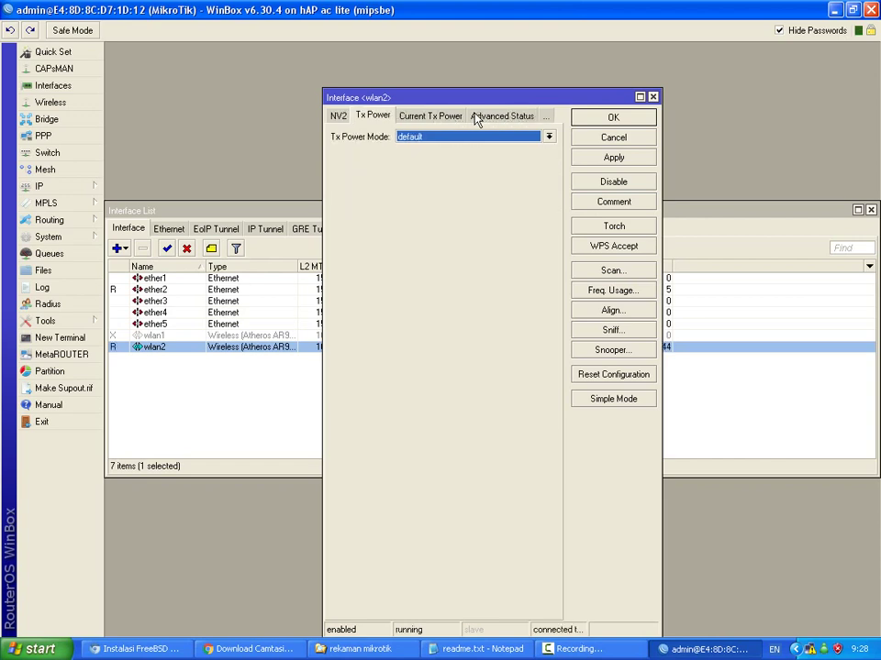
click(437, 117)
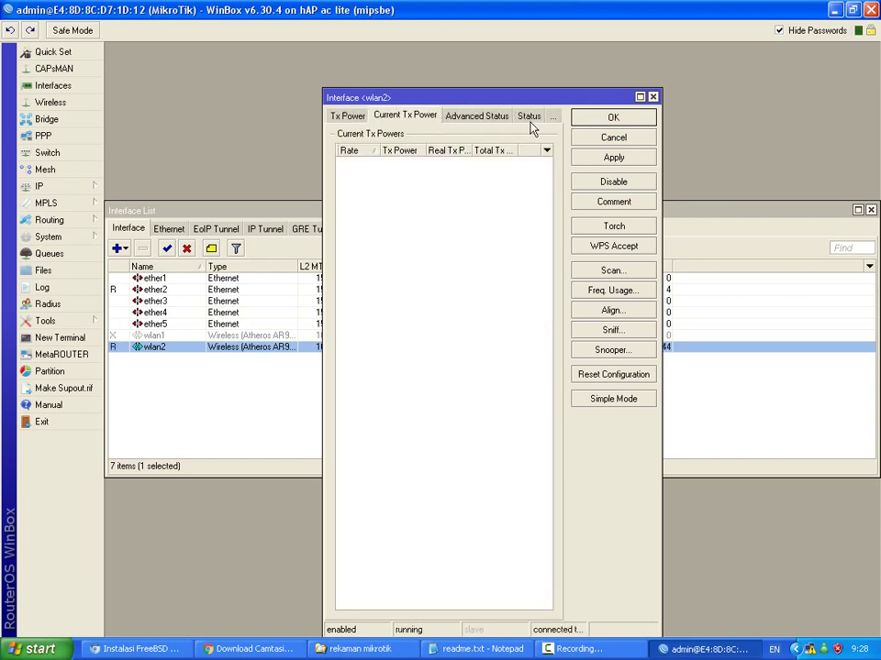
click(357, 117)
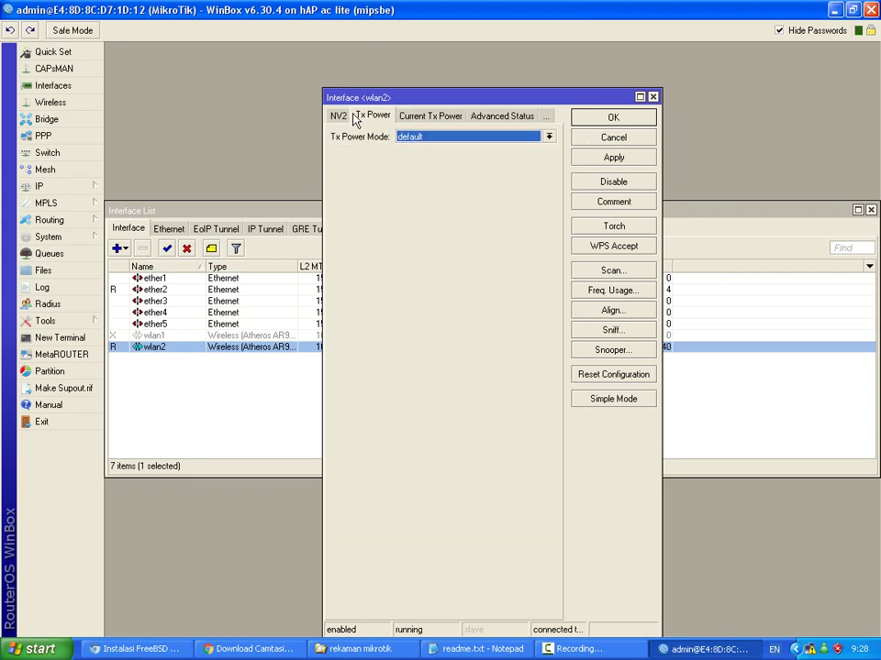
click(611, 117)
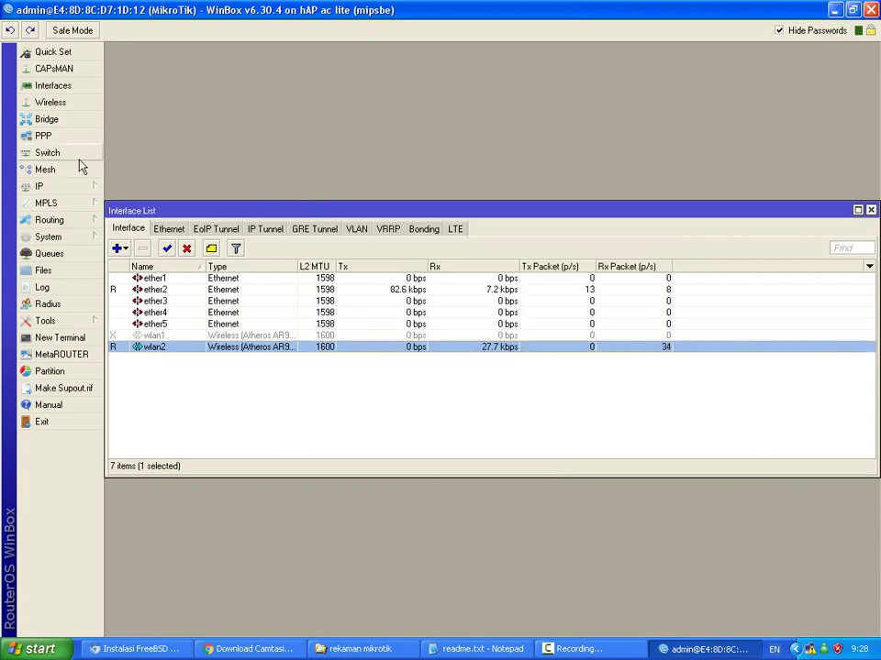
Add a Connect List rule for wlan2 using the pasted access-point MAC, then close Wireless Tables.
click(70, 109)
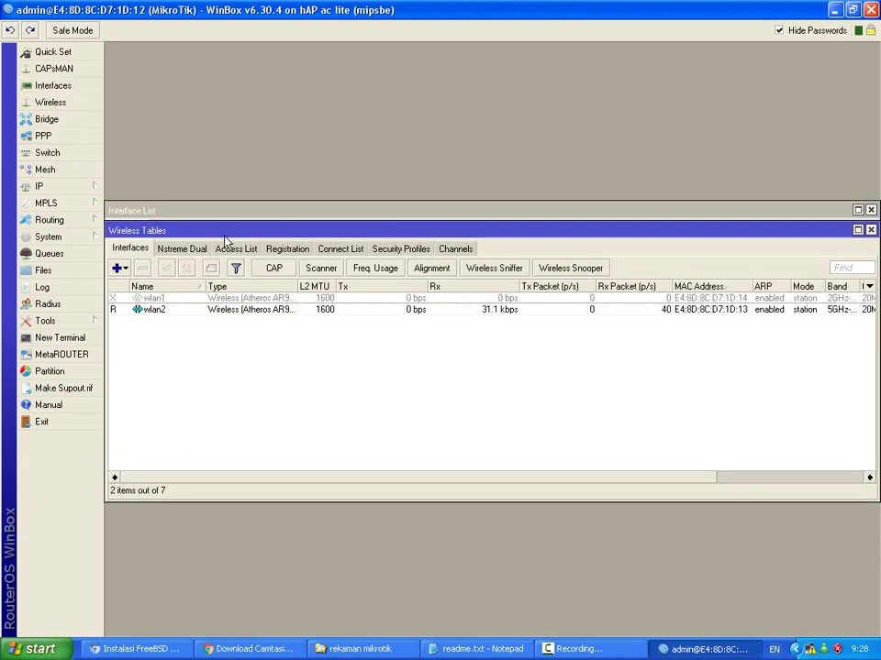
click(321, 253)
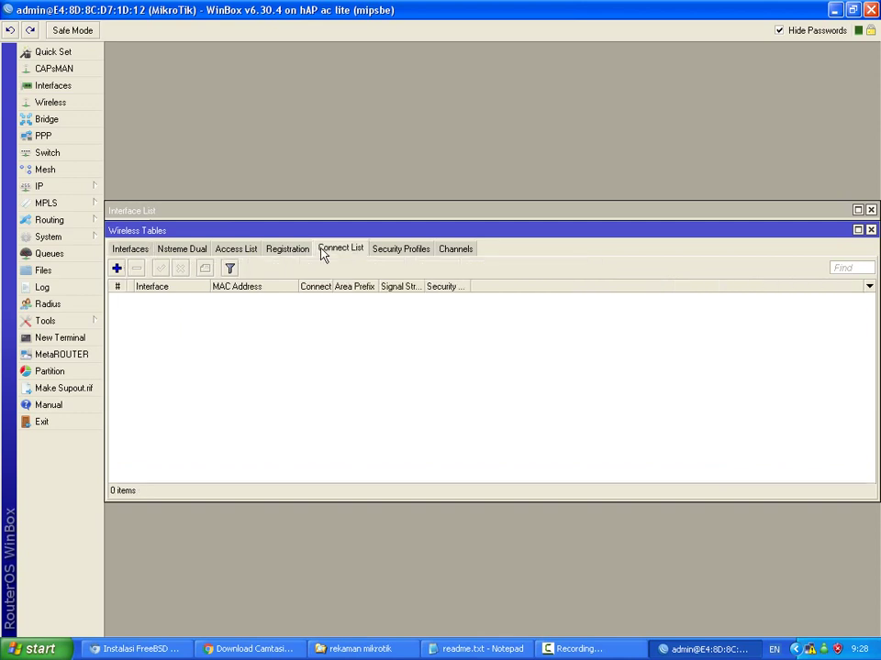
click(117, 268)
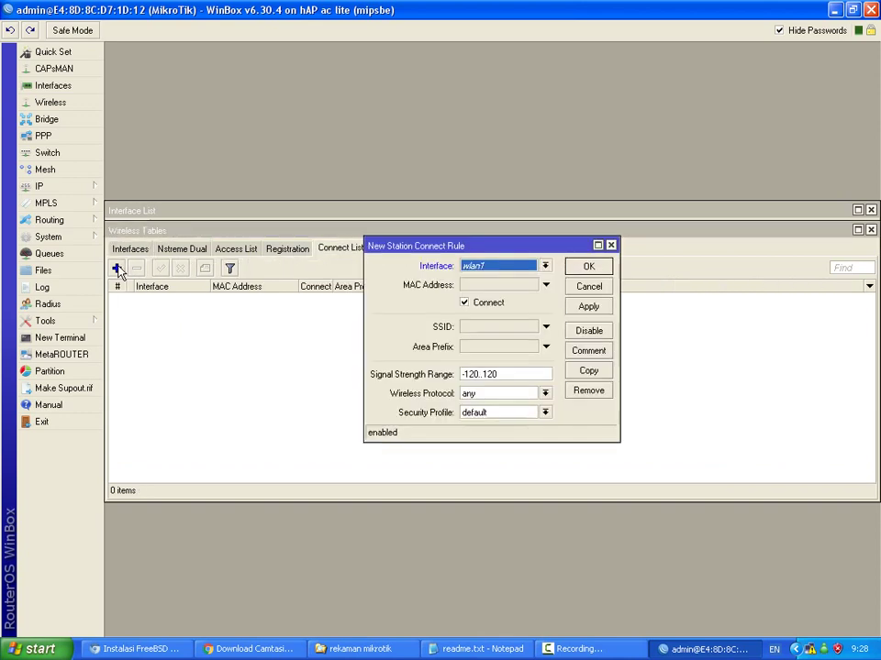
click(545, 266)
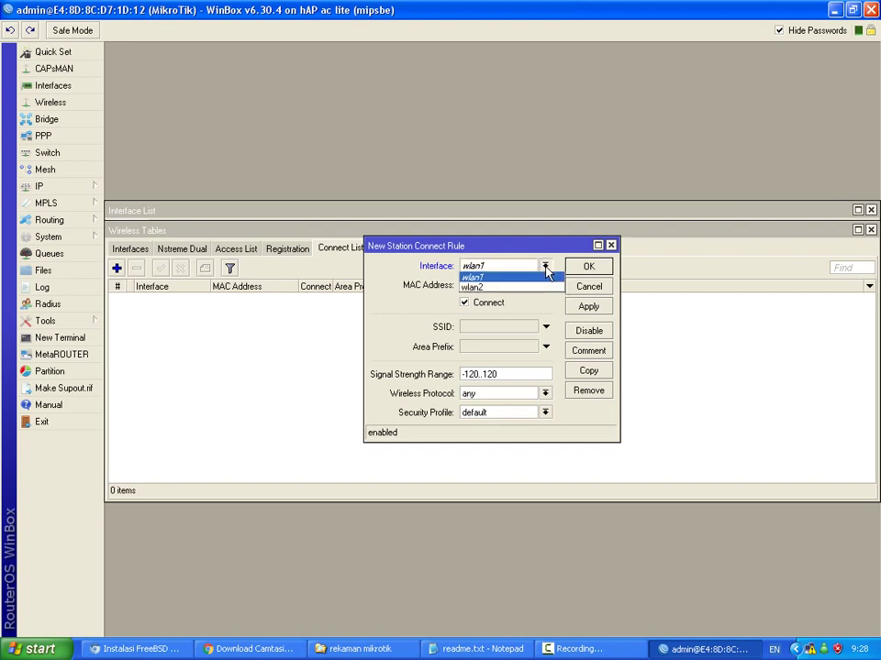
click(521, 287)
click(545, 286)
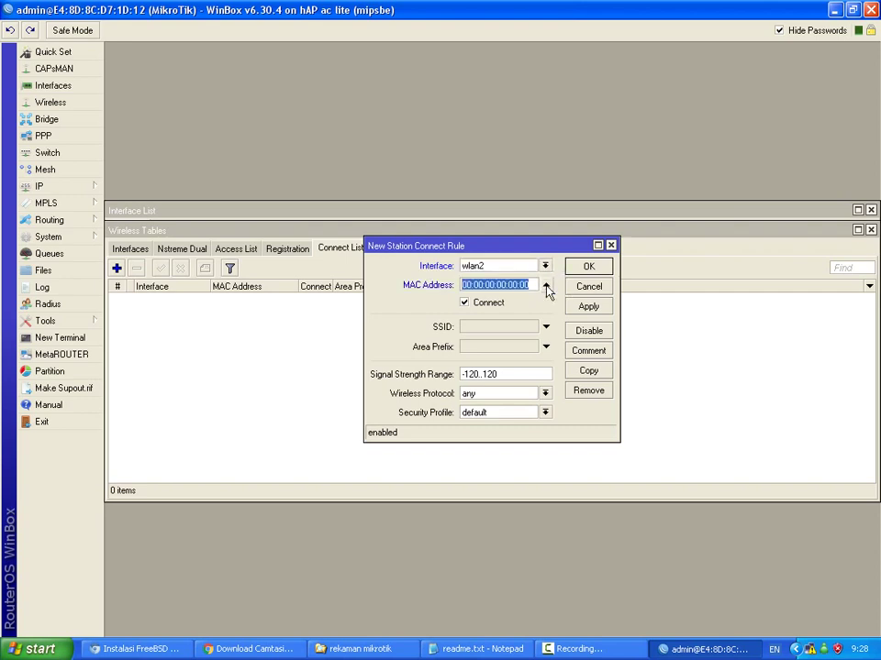
key(ctrl+v)
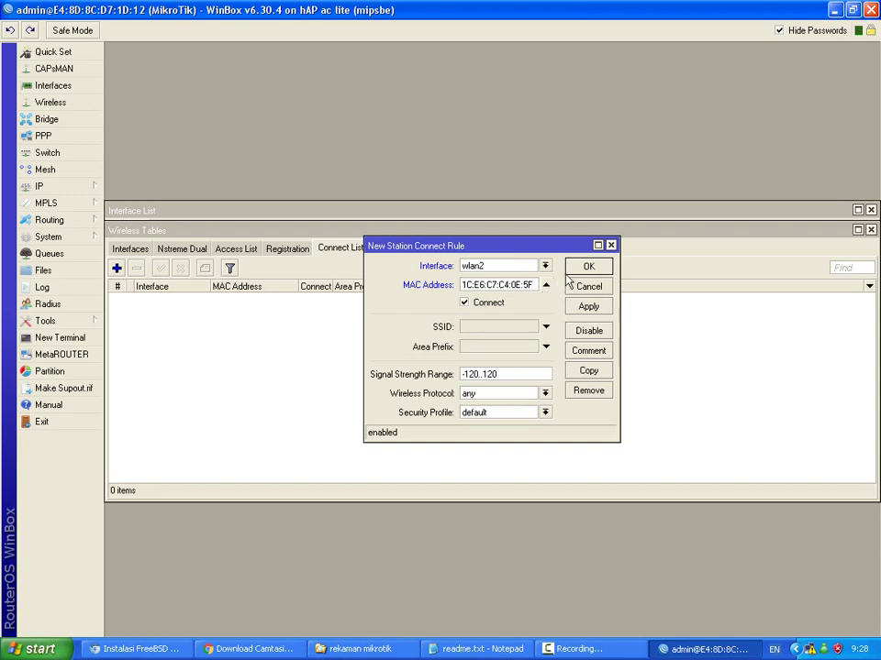
click(577, 267)
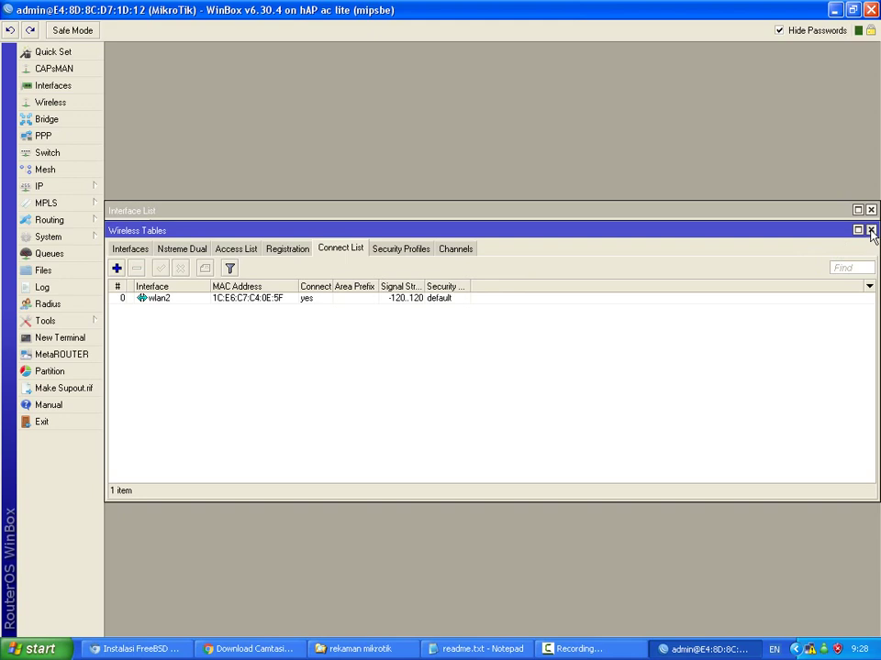
click(871, 231)
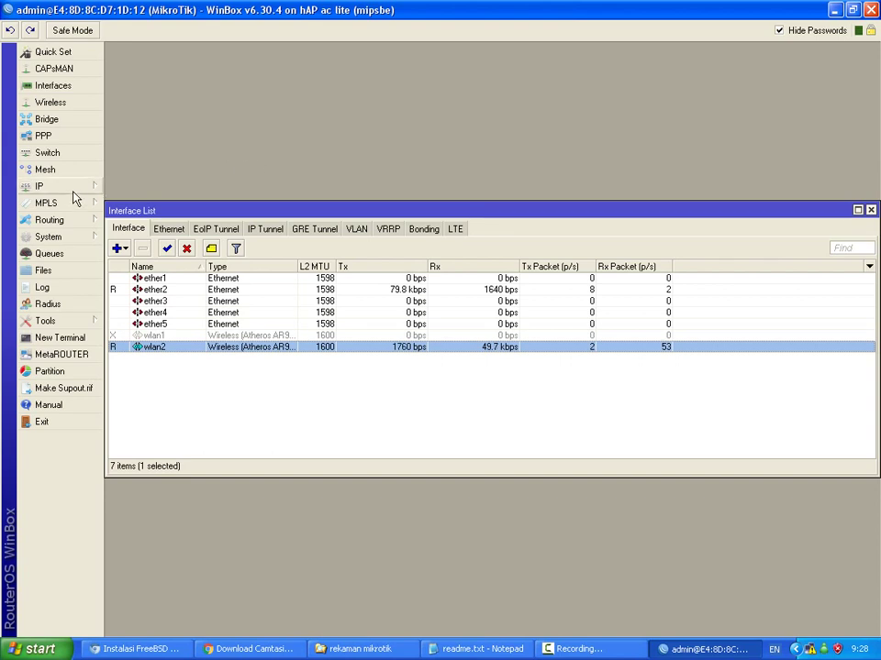
Create a DHCP client on interface wlan2 and close the DHCP Client list.
click(74, 188)
click(129, 258)
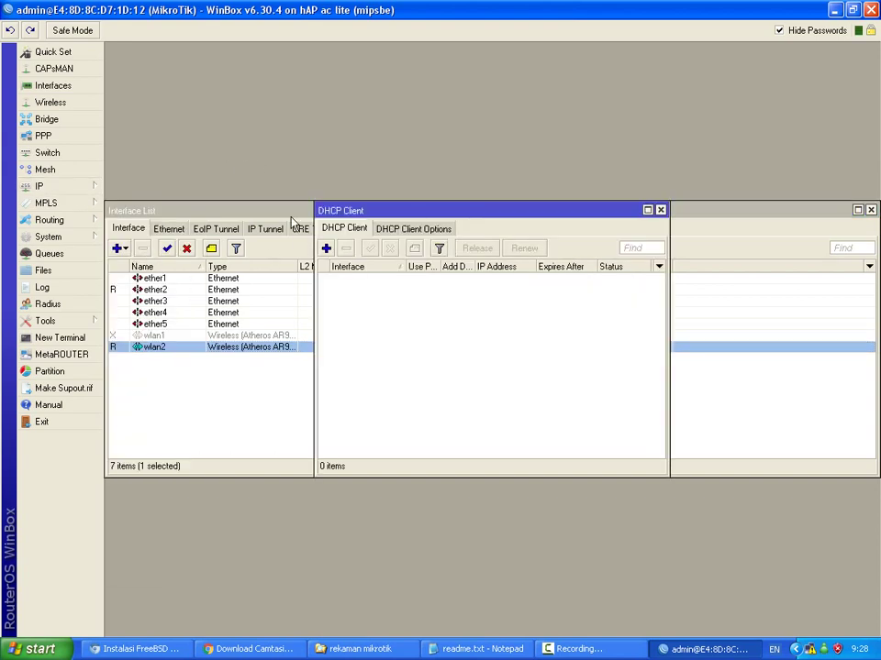
click(326, 248)
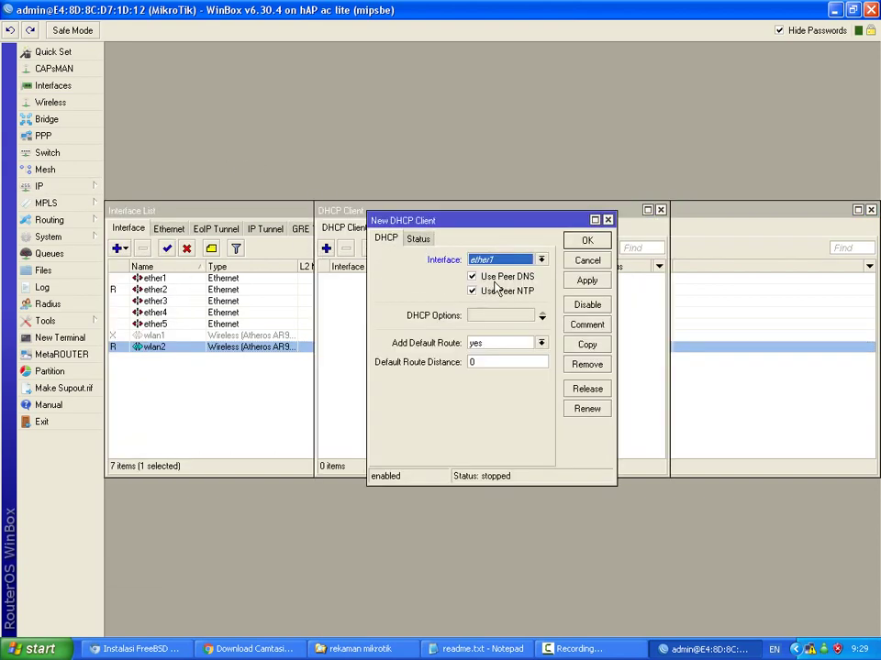
click(540, 261)
click(507, 328)
click(584, 241)
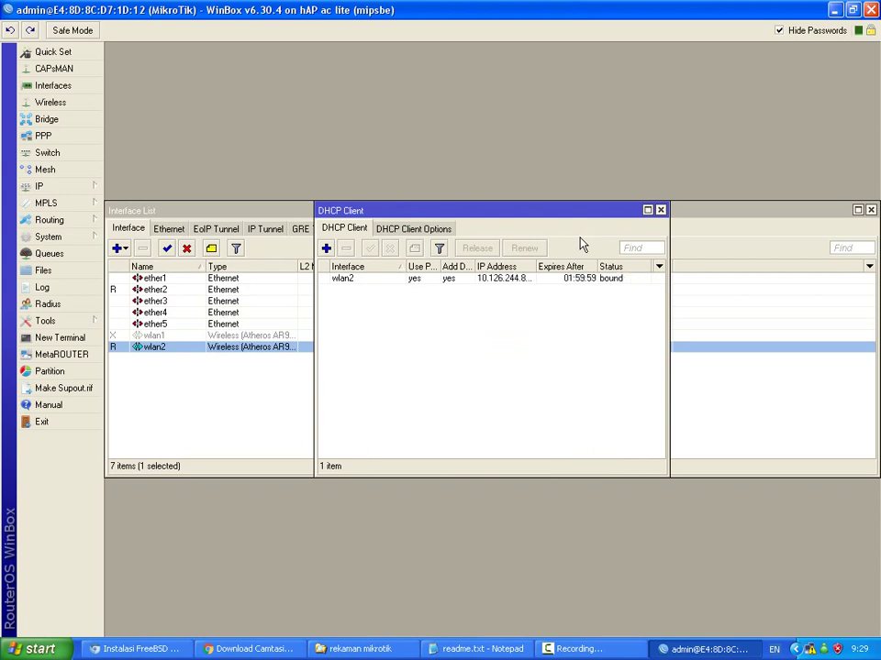
click(660, 211)
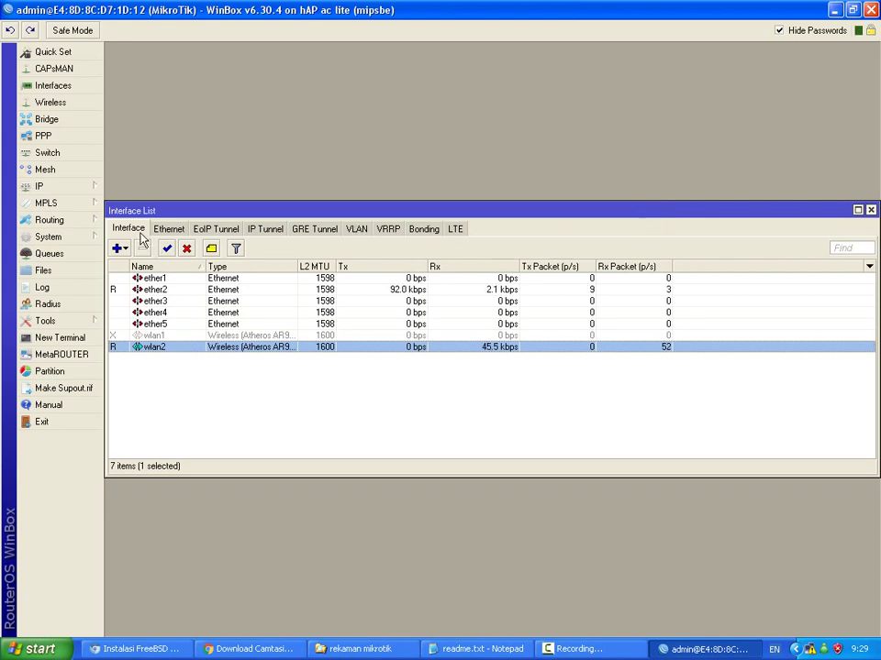
Add the address 172.1.1.1/24 on ether2 and close the Address List.
click(84, 188)
click(127, 219)
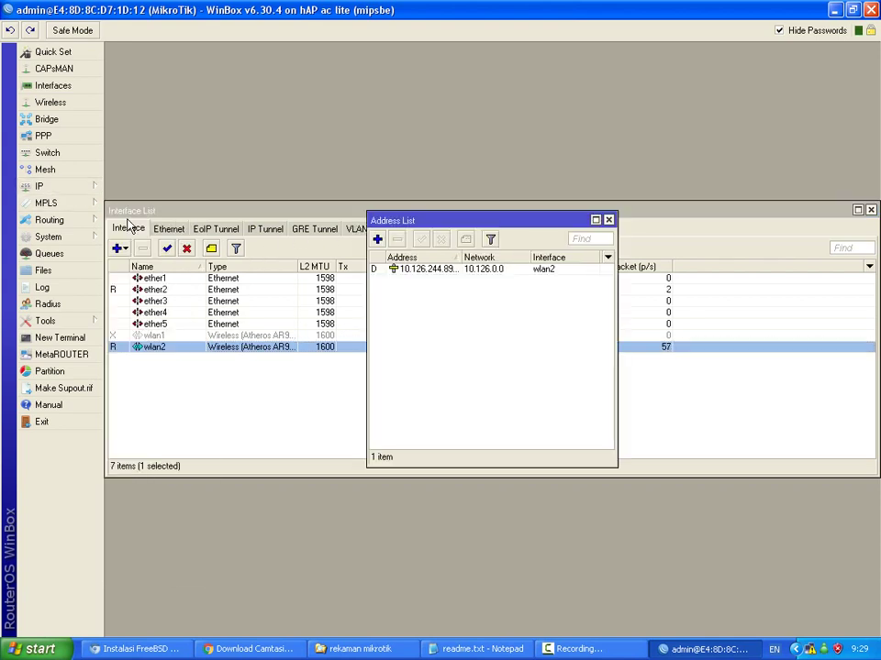
click(377, 239)
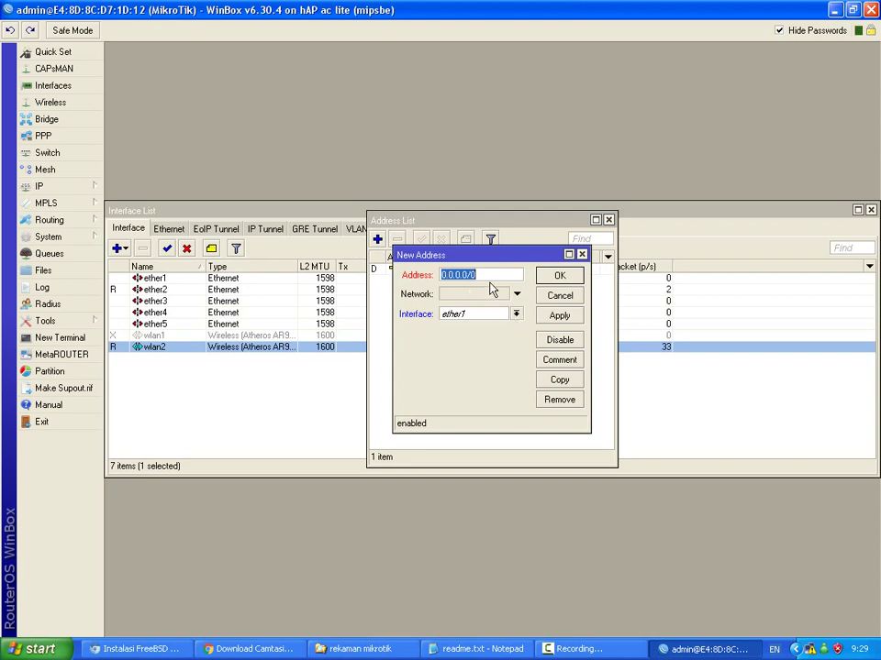
text(172.1.1.1/24)
click(516, 315)
click(500, 336)
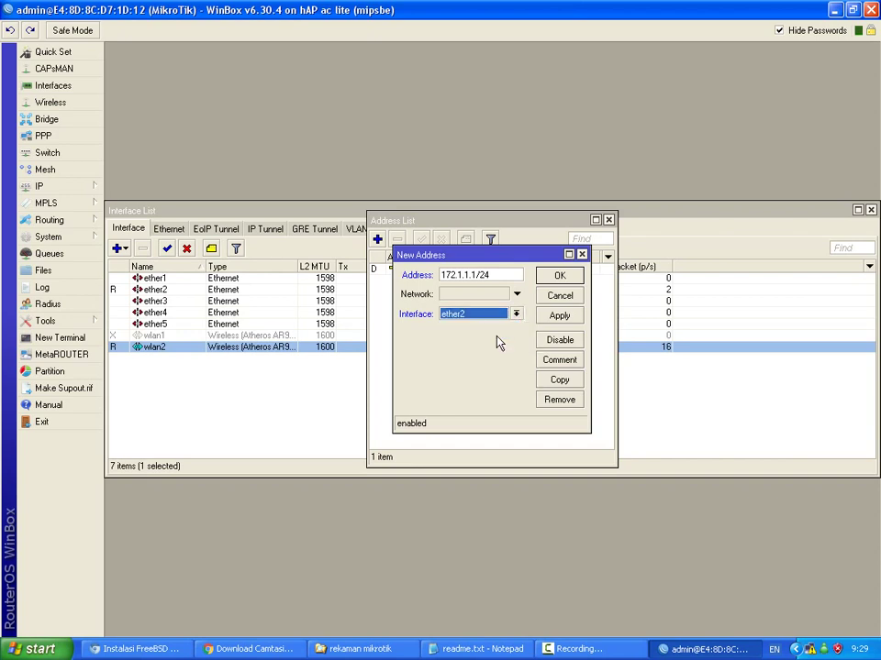
click(561, 277)
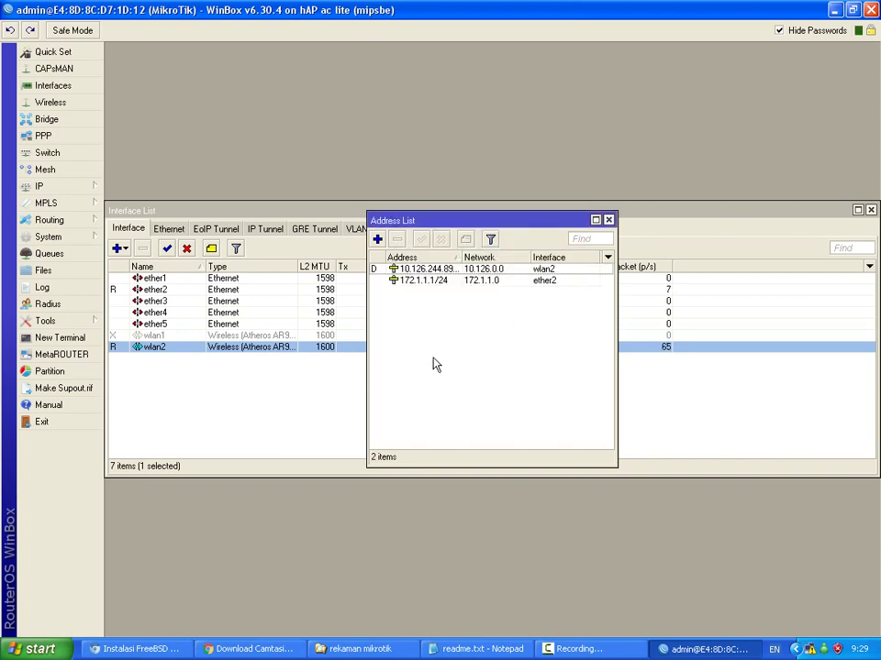
click(608, 220)
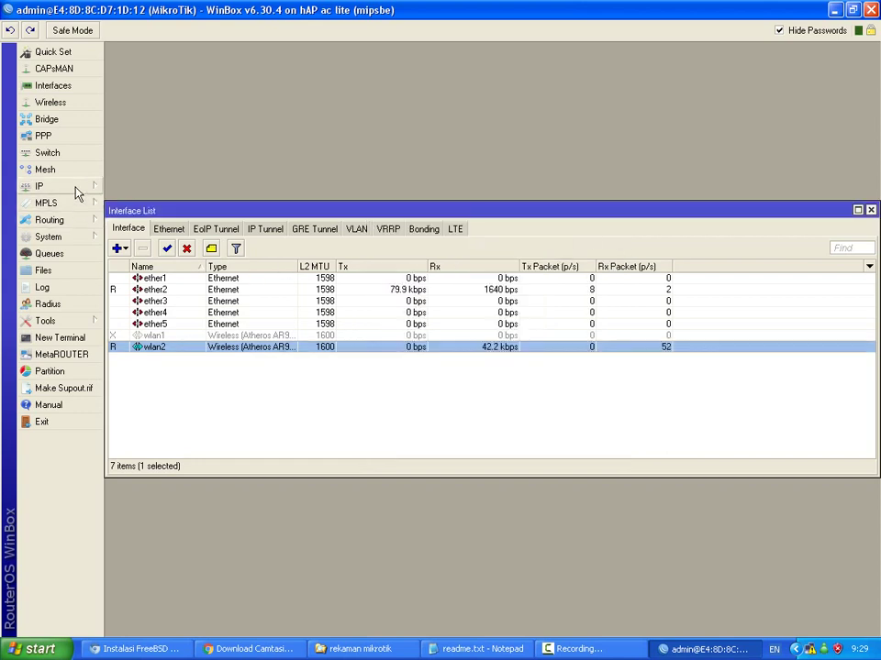
Start DHCP Setup from the DHCP Server list and choose ether2 as the server interface.
click(78, 190)
click(149, 288)
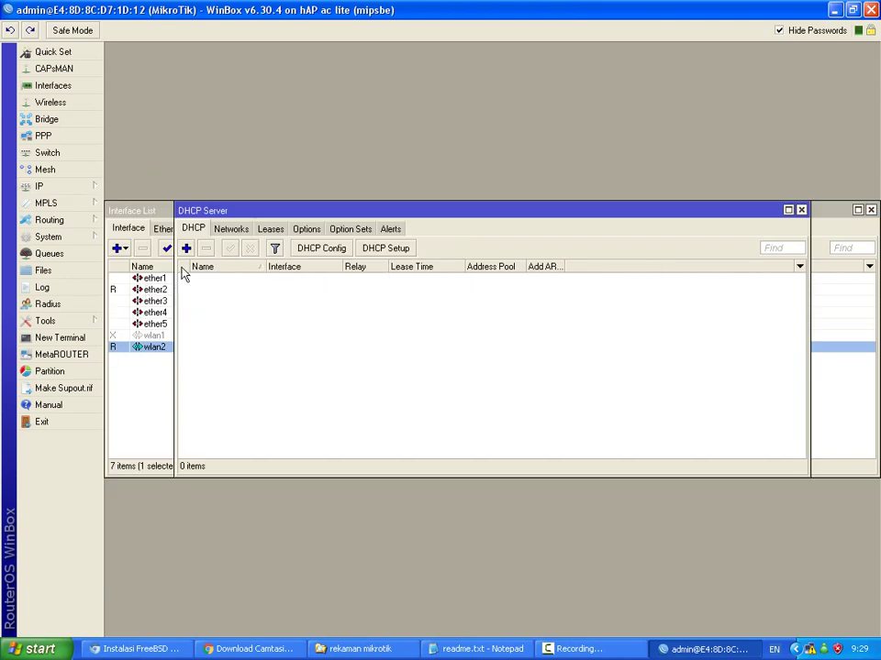
click(381, 249)
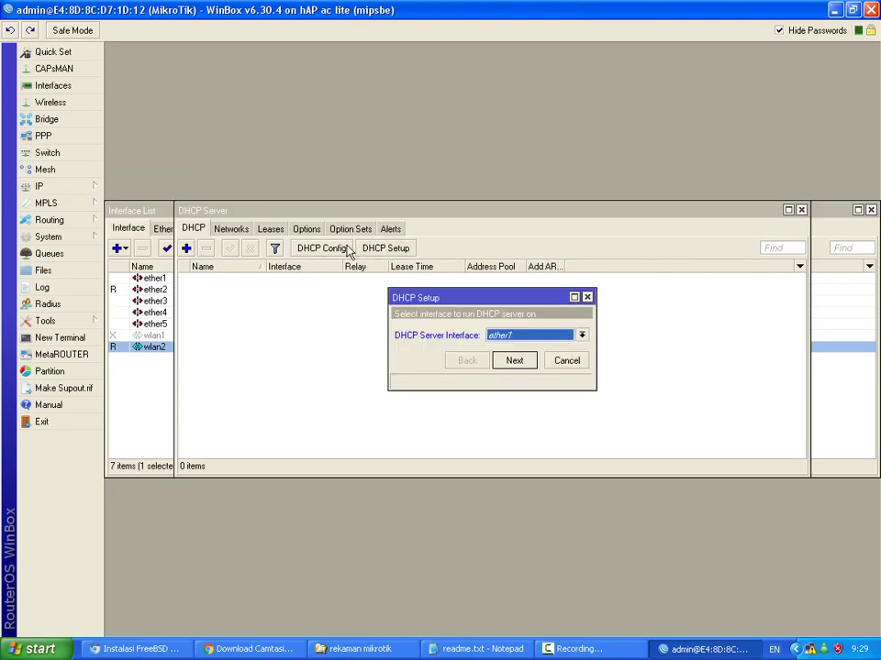
click(539, 336)
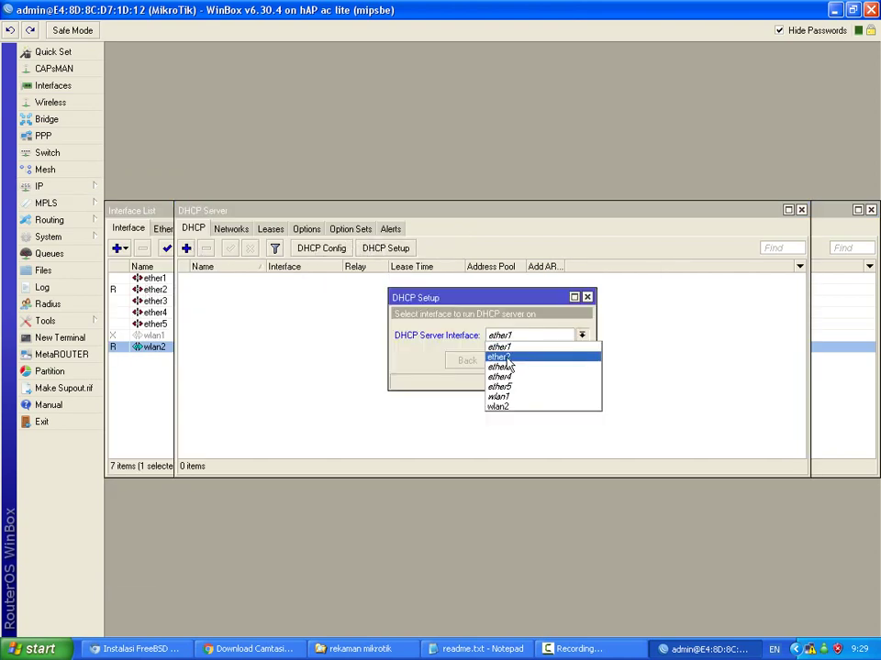
click(505, 355)
Accept 172.1.1.0/24, gateway 172.1.1.1, pool 172.1.1.2-254, proposed DNS and 00:10:00 lease.
click(513, 360)
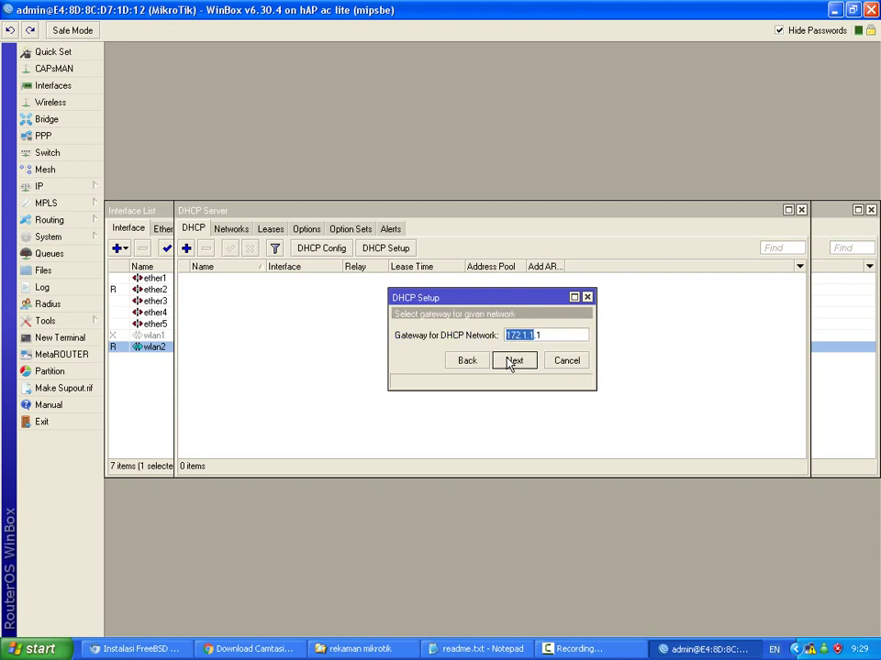
click(512, 361)
click(512, 363)
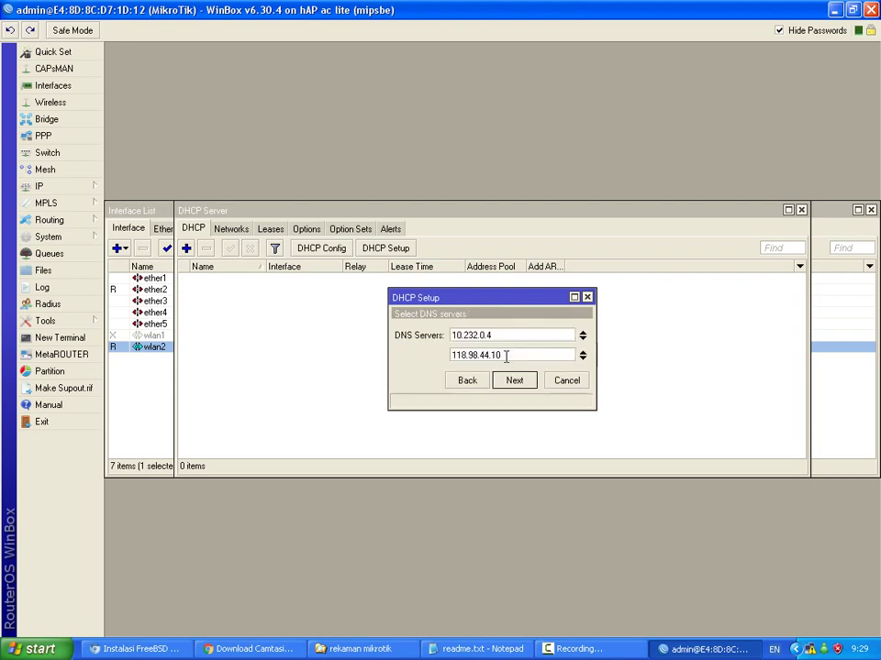
click(527, 384)
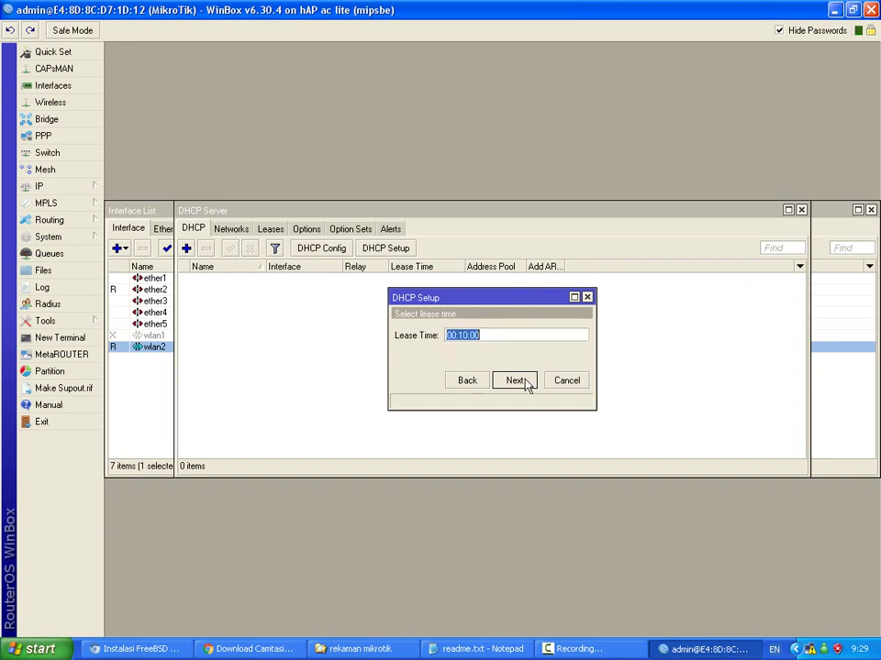
click(526, 383)
click(492, 342)
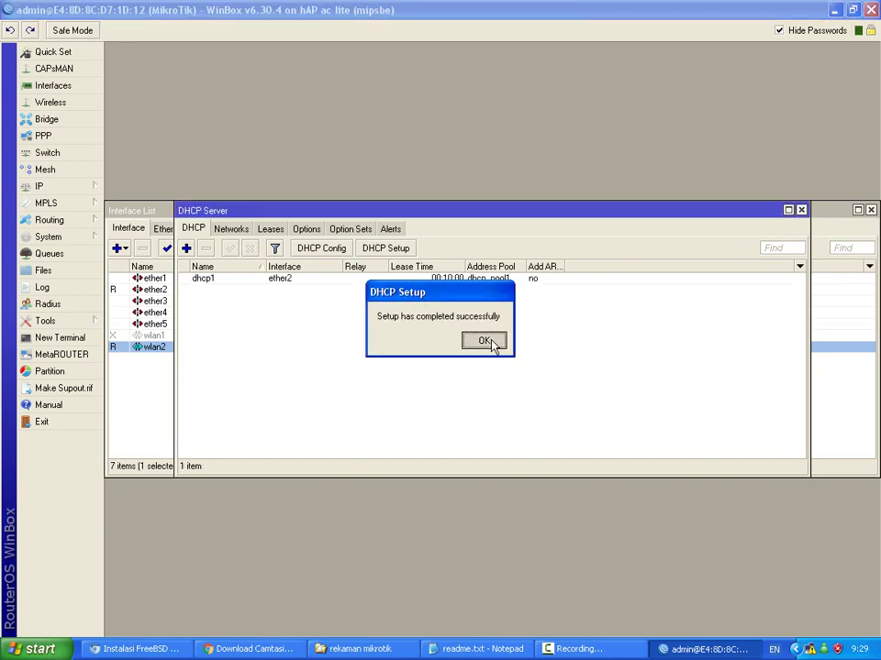
click(801, 211)
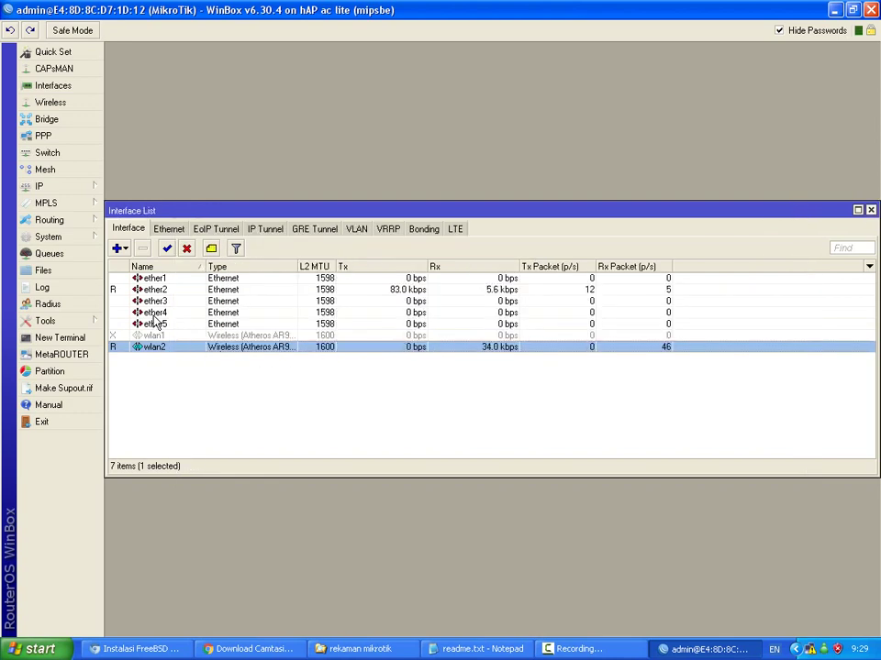
click(79, 188)
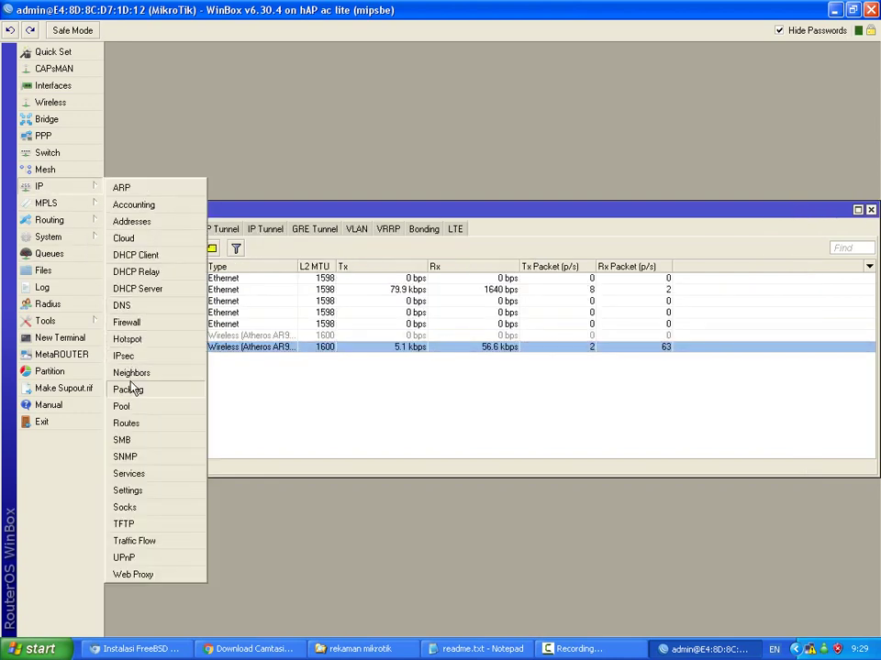
Add a new srcnat NAT rule with Out. Interface wlan2.
click(138, 328)
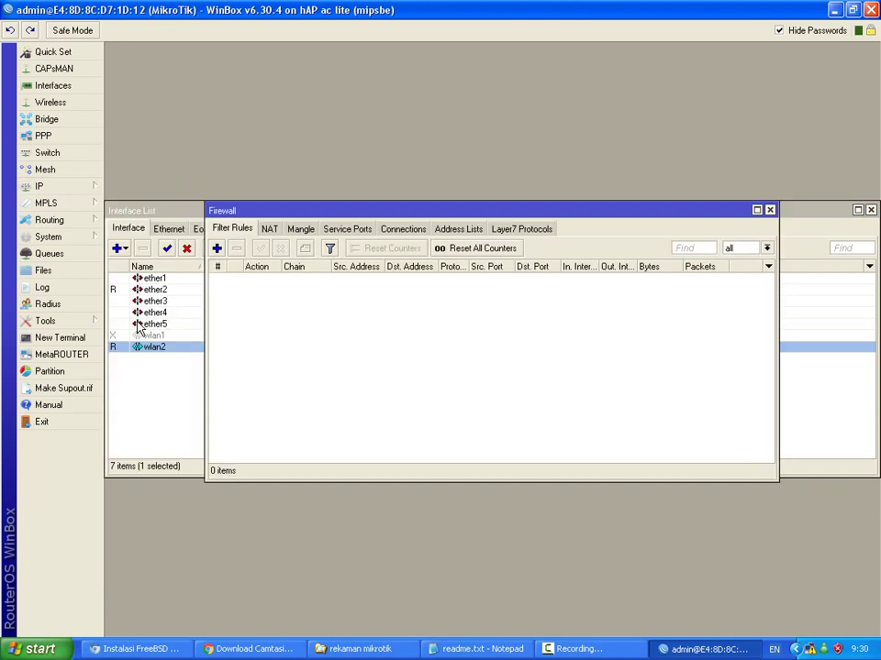
click(270, 230)
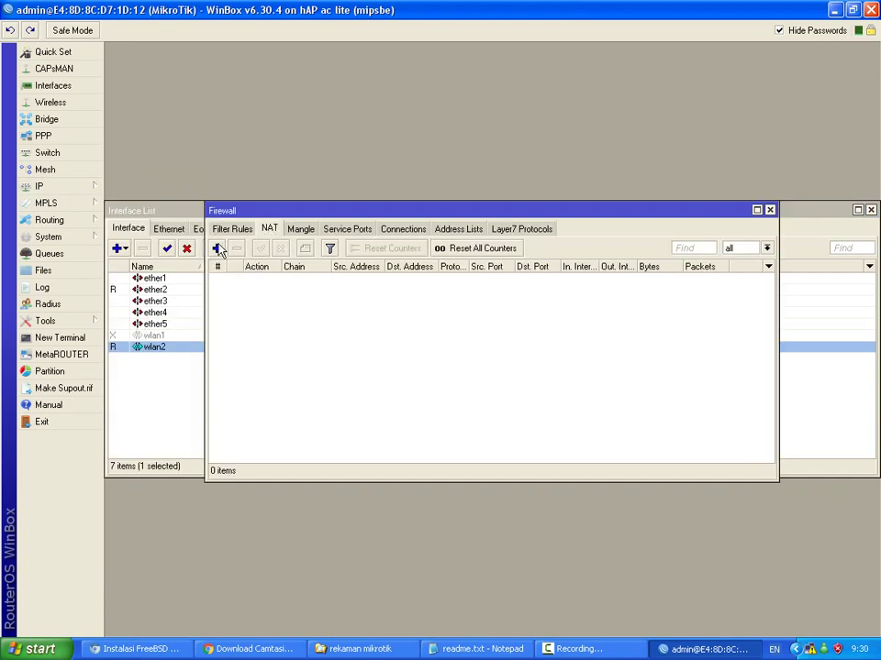
click(218, 248)
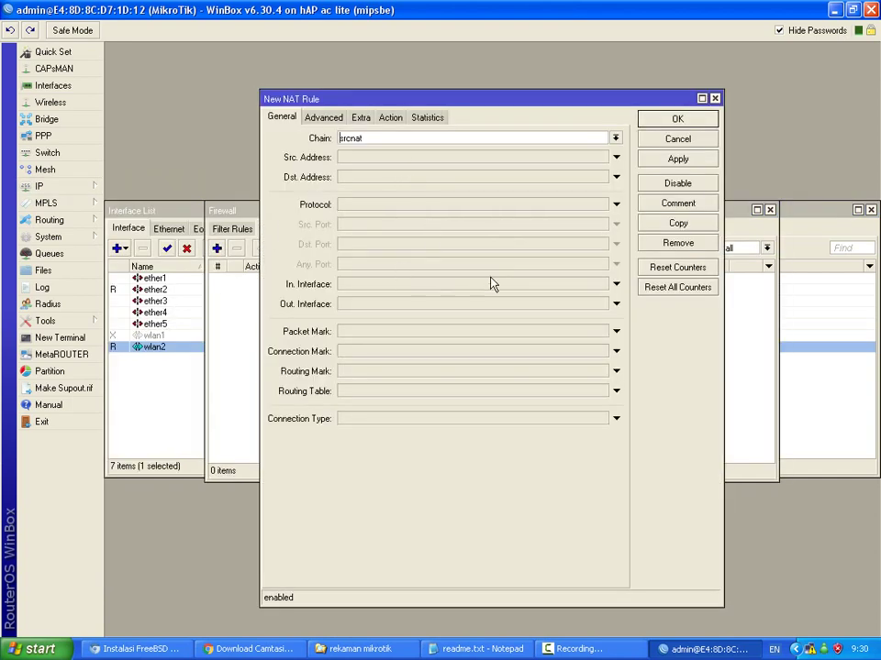
click(615, 306)
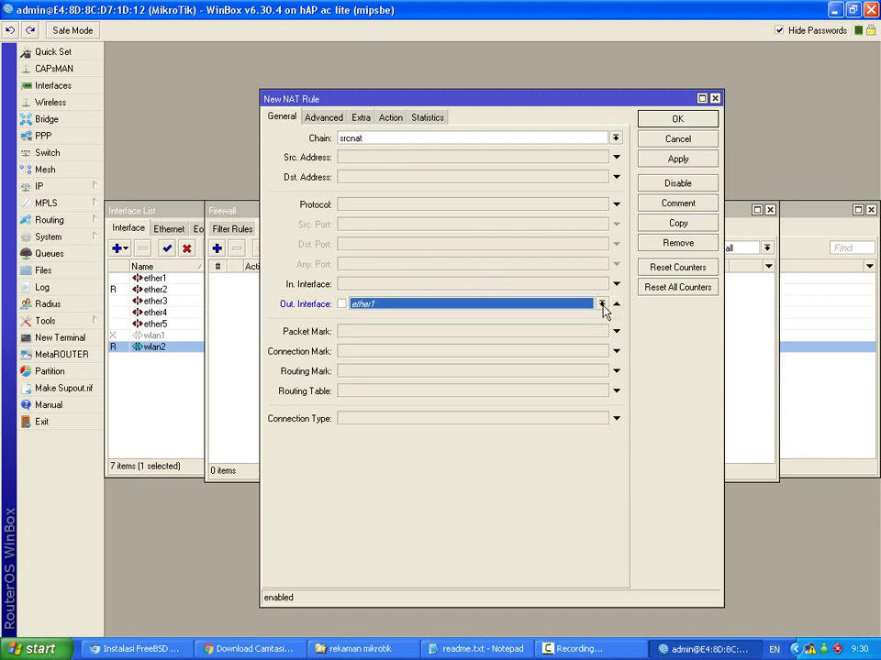
click(602, 306)
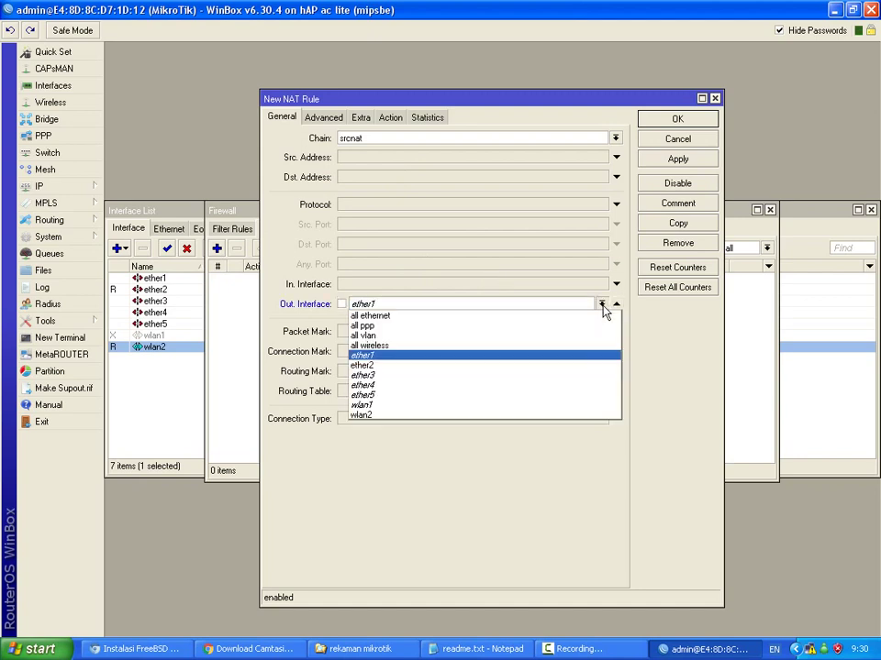
click(476, 416)
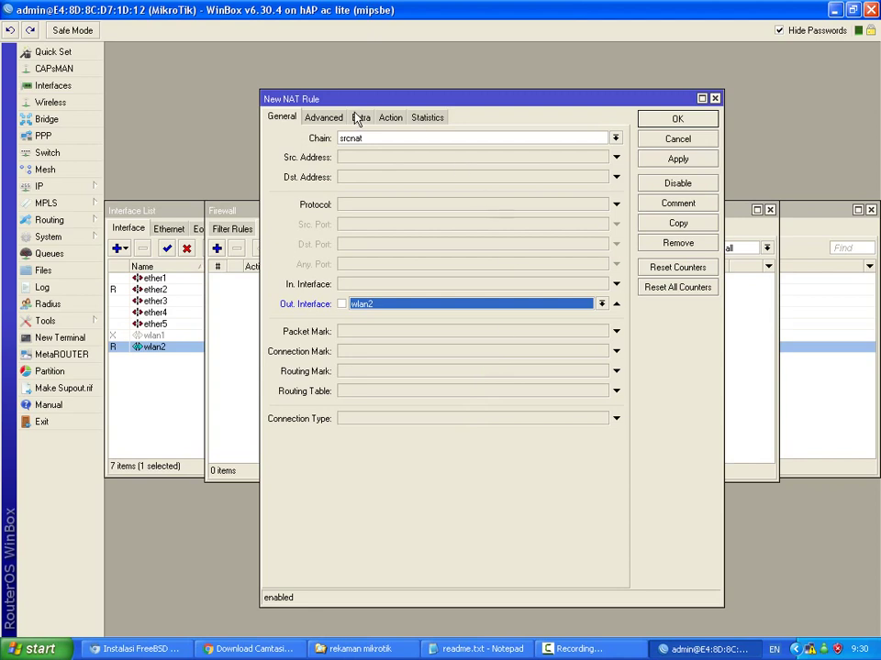
Set the NAT rule's action to masquerade, save it, and close the Firewall window.
click(395, 119)
click(390, 147)
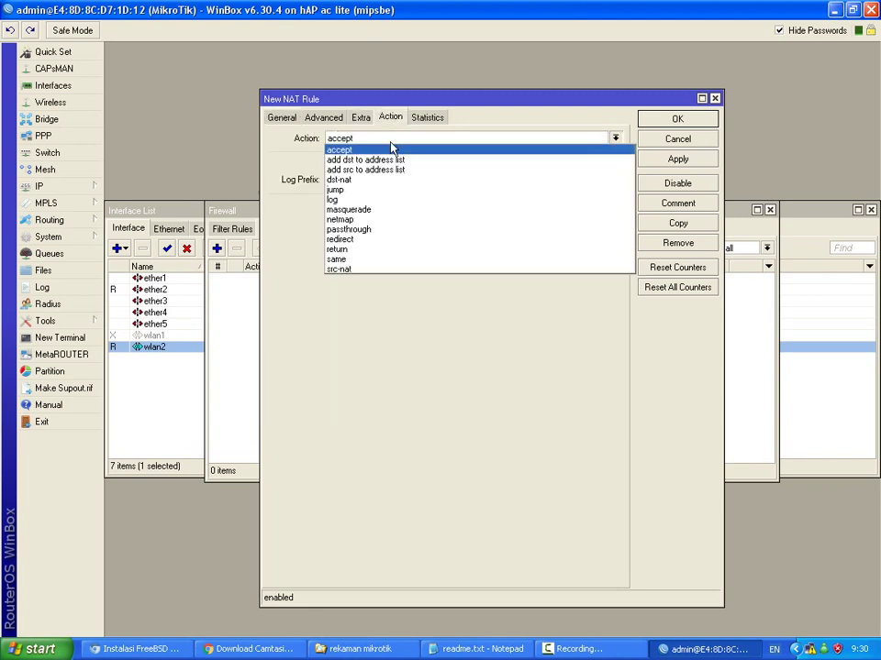
click(383, 210)
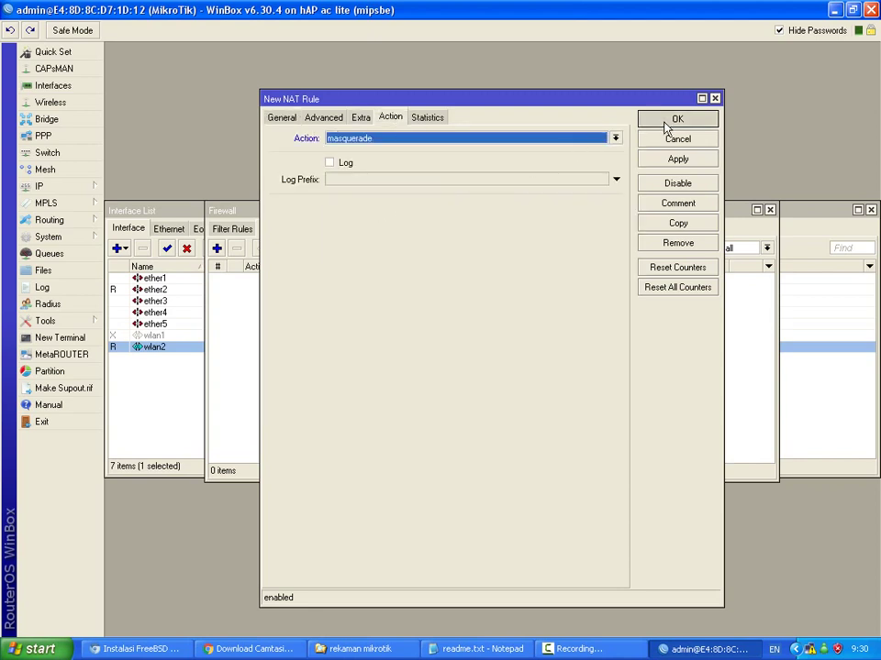
click(665, 124)
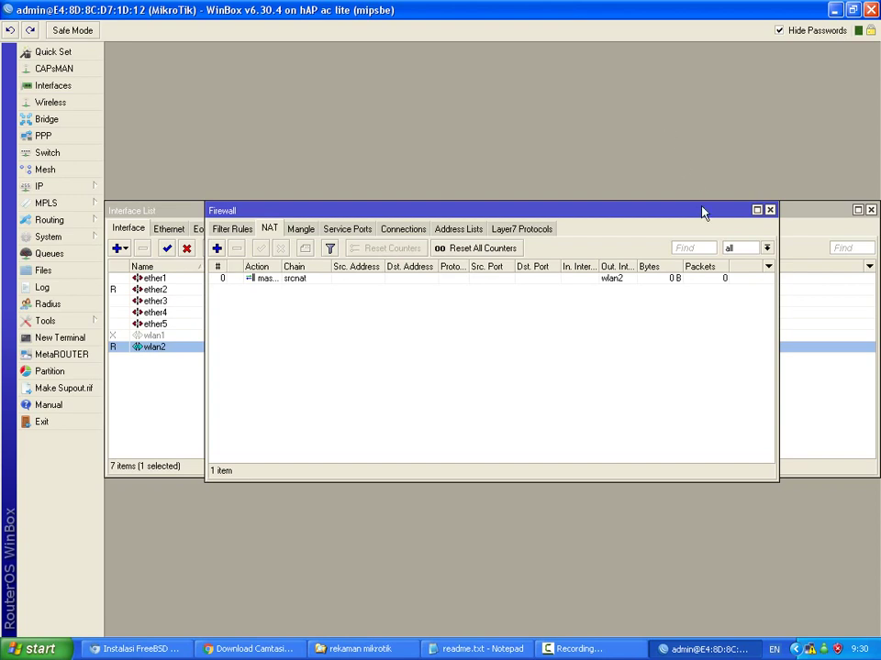
click(770, 210)
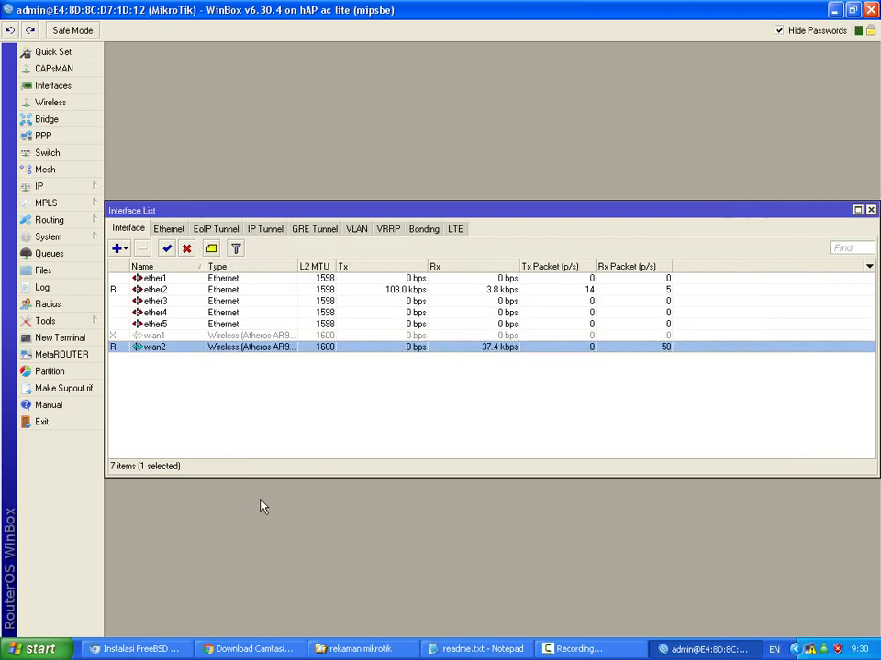
Repair the PC's network connection, then confirm the bound 172.1.1.254 lease in DHCP Server Leases.
right_click(809, 653)
click(734, 607)
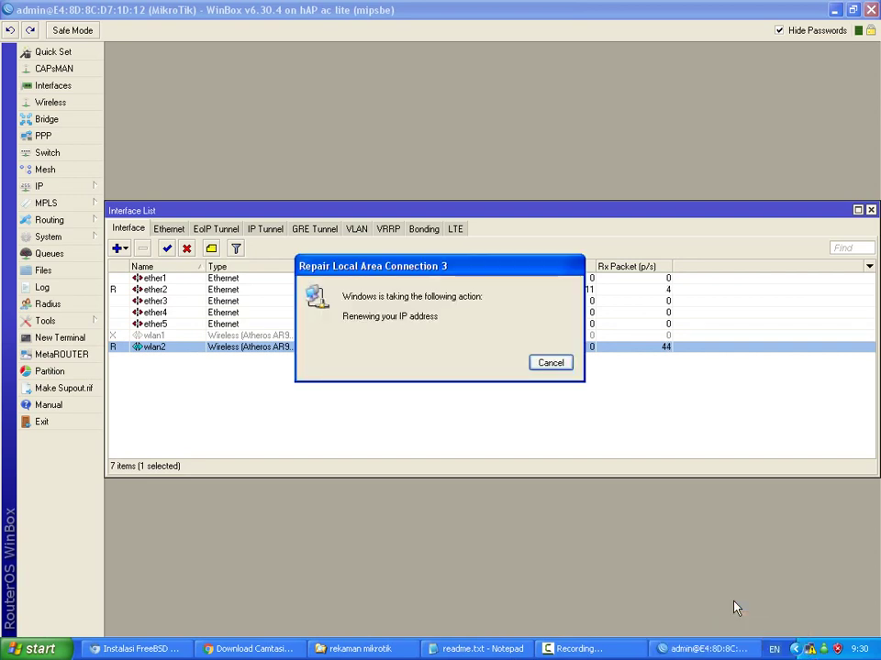
click(76, 195)
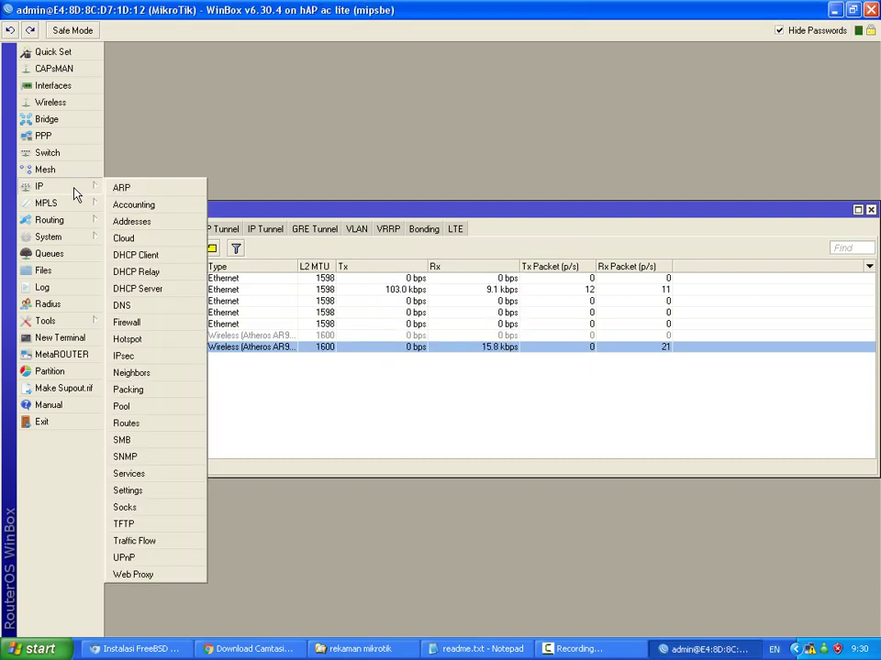
click(137, 288)
click(272, 229)
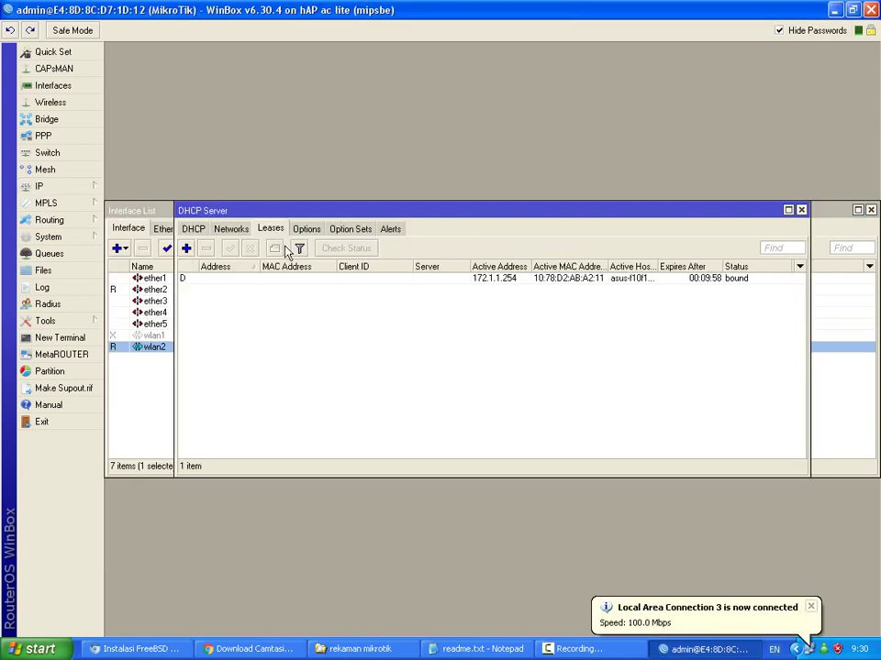
click(424, 278)
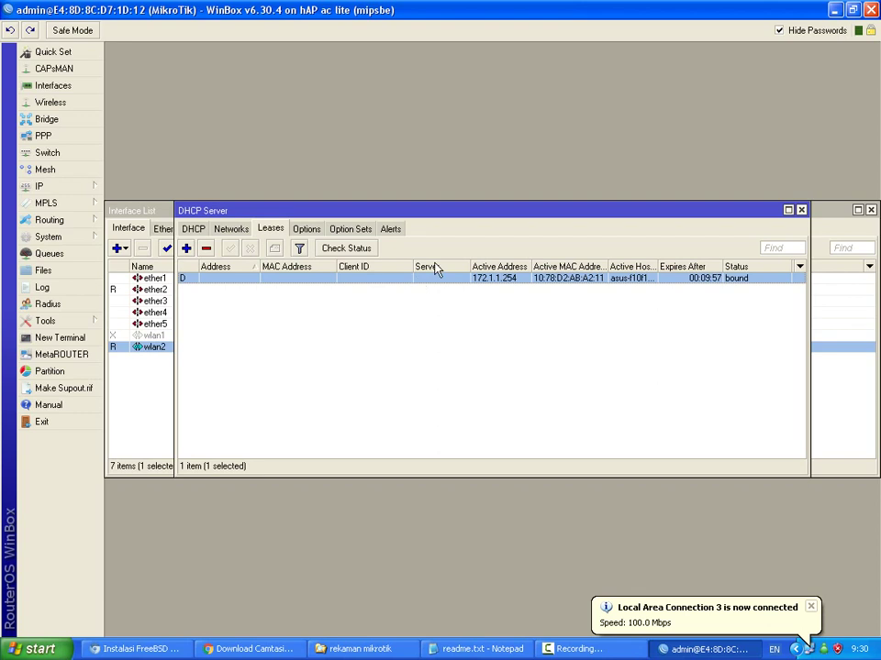
click(801, 211)
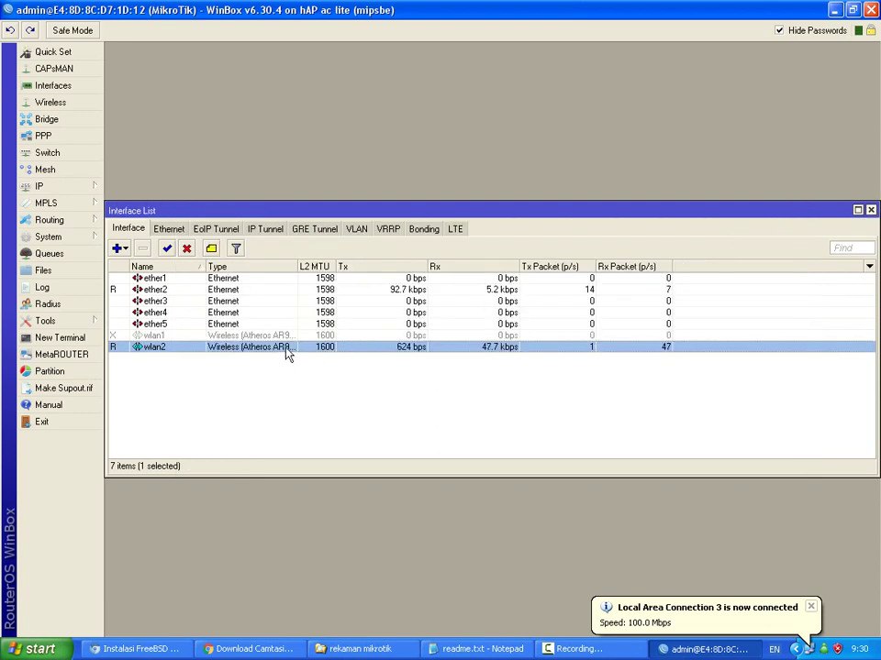
Set wlan1 to band 2GHz-B/G/N, ap bridge mode and frequency 2442, and apply.
double_click(171, 336)
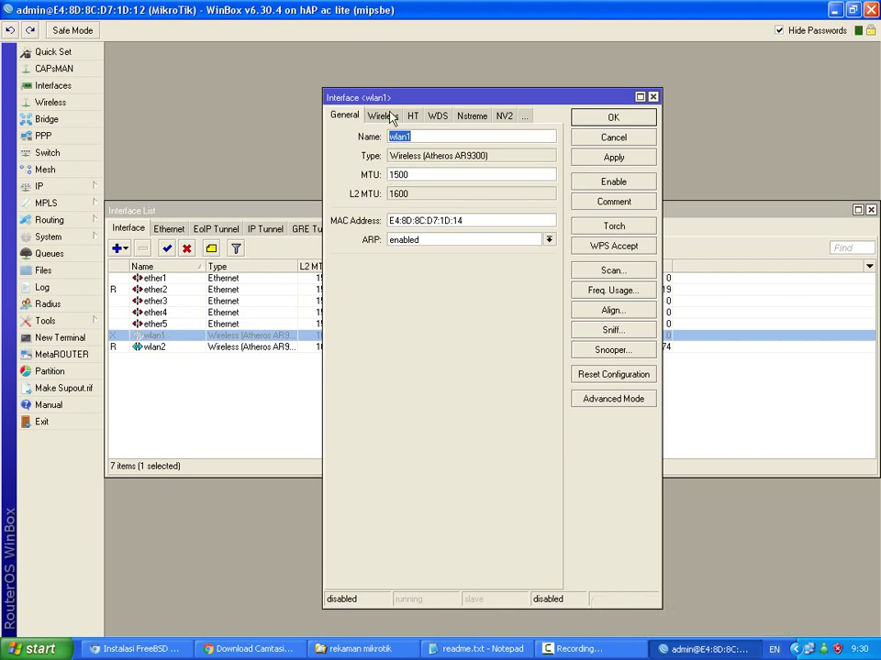
click(389, 116)
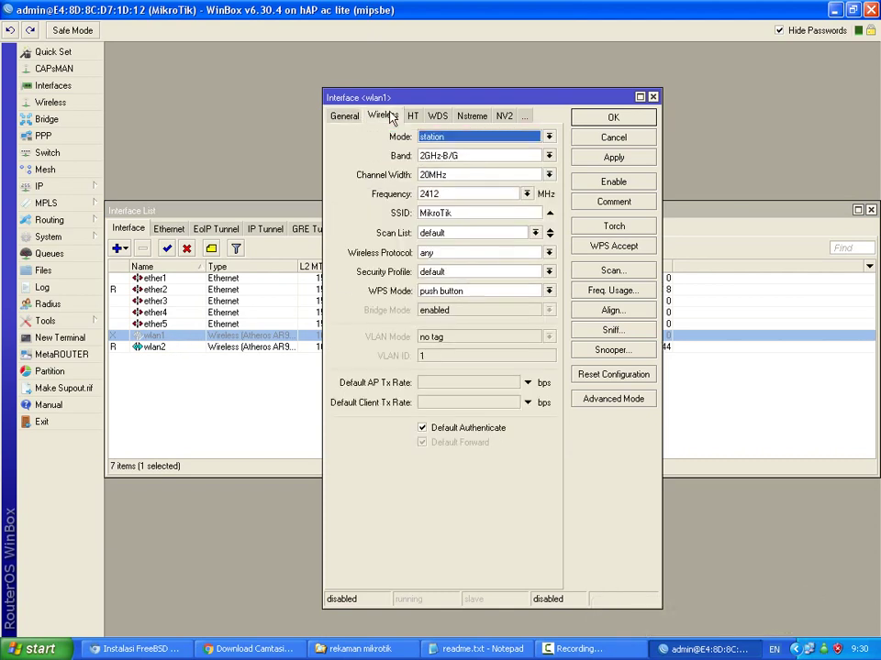
click(547, 156)
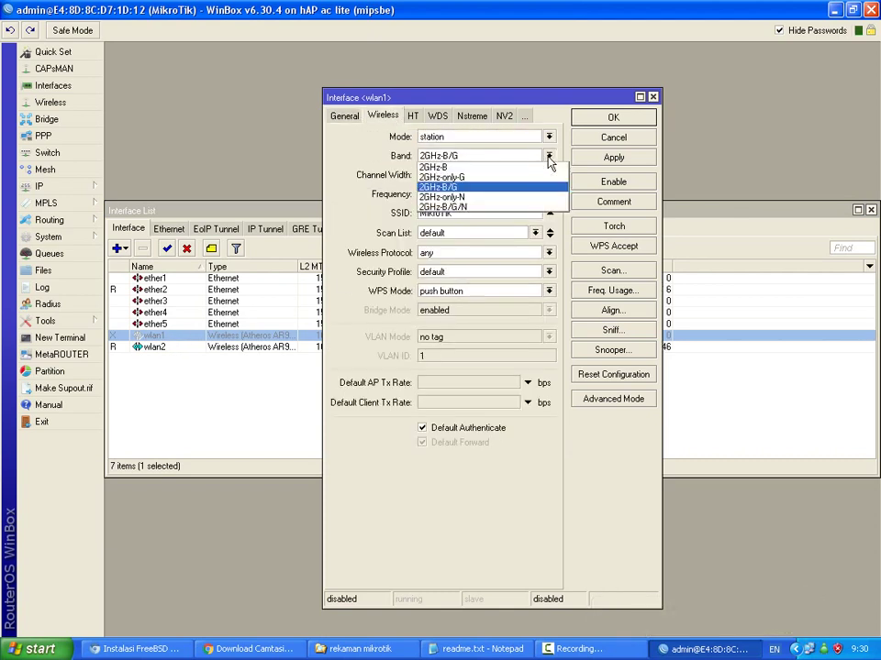
click(502, 206)
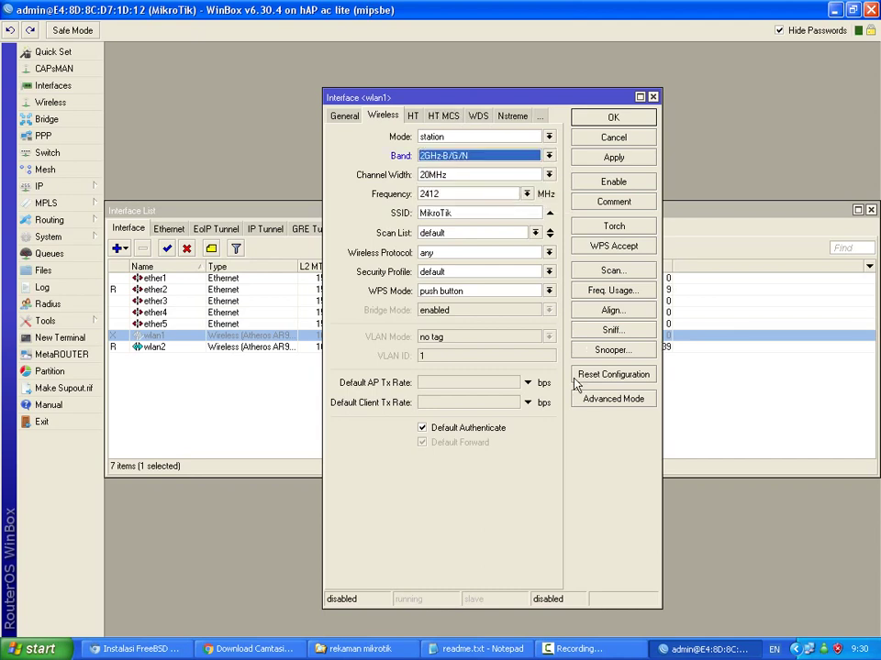
click(600, 399)
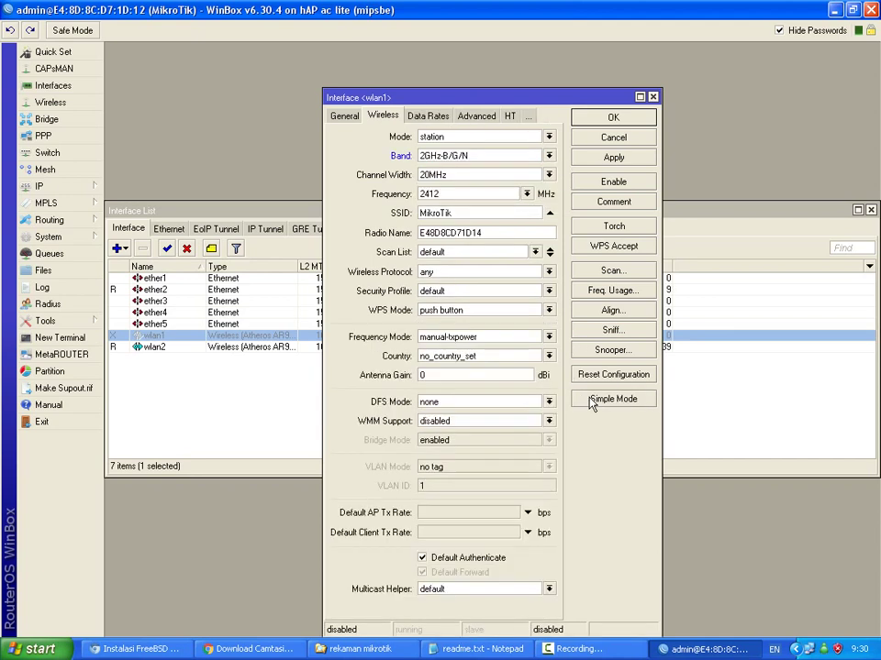
click(547, 137)
click(506, 157)
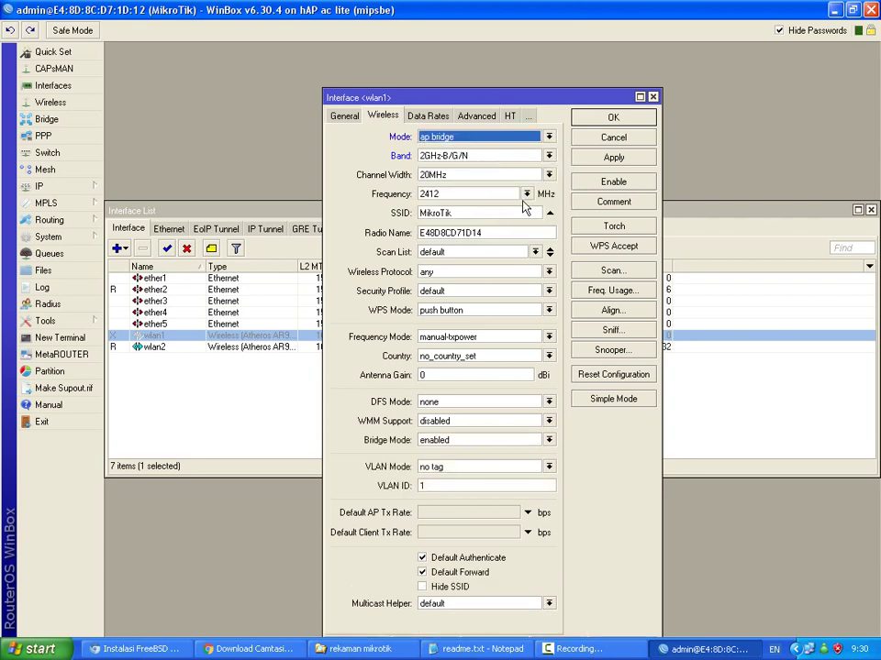
click(526, 194)
click(496, 266)
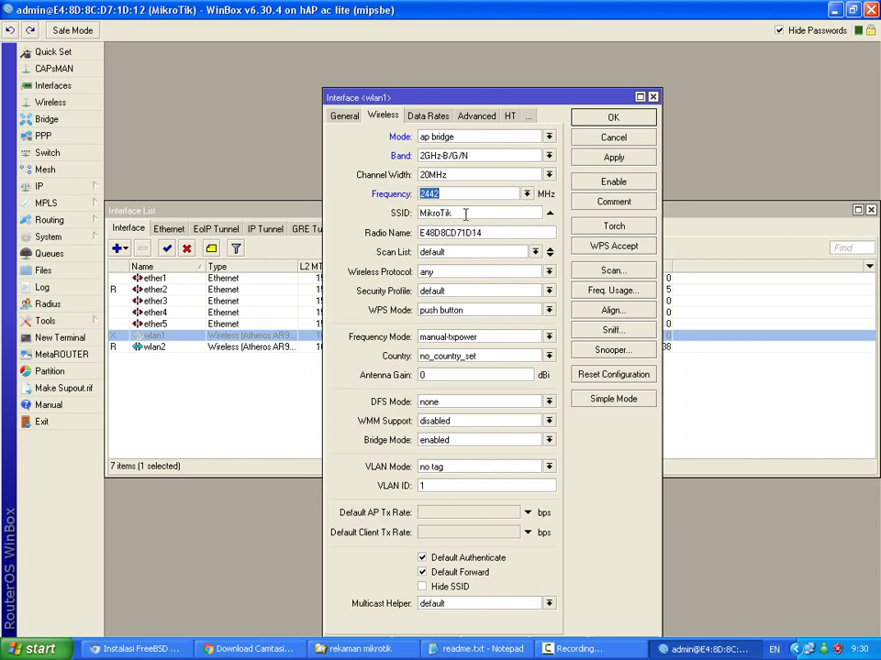
click(613, 158)
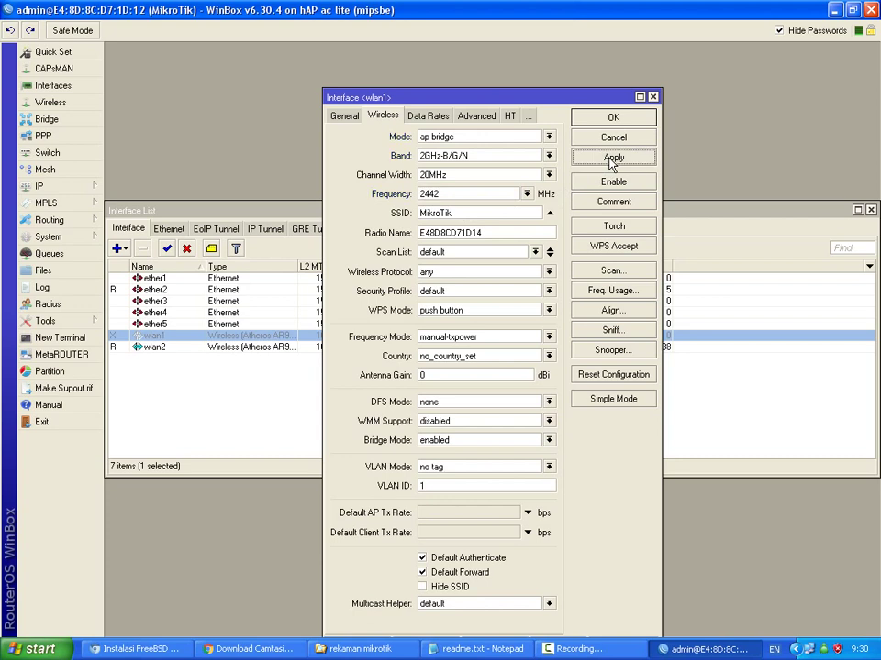
double_click(495, 213)
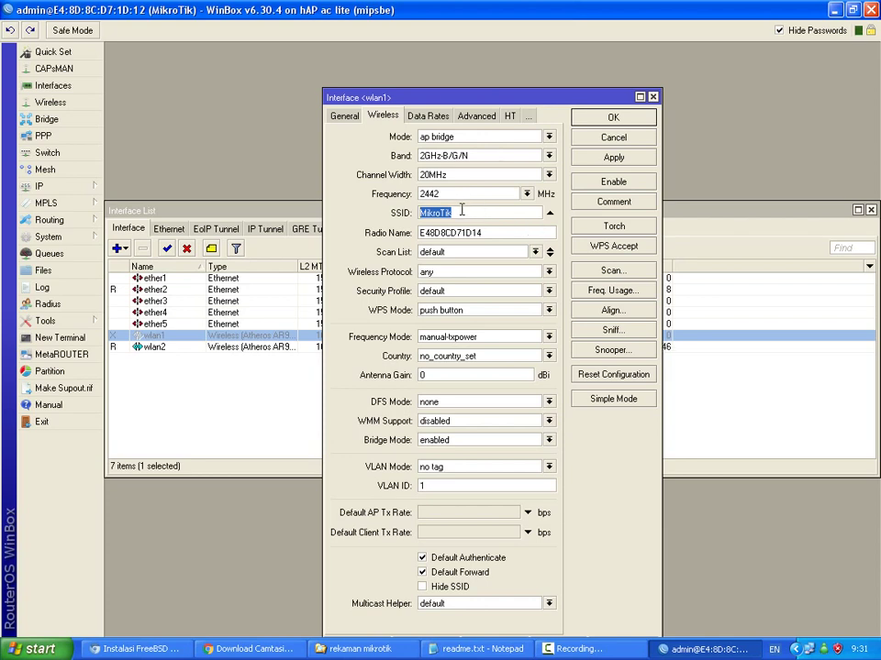
Change wlan1's SSID from MikroTik to CITACITATA and apply it.
key(BackSpace)
key(BackSpace)
text(VITA)
key(BackSpace)
key(BackSpace)
text(CITACITATA)
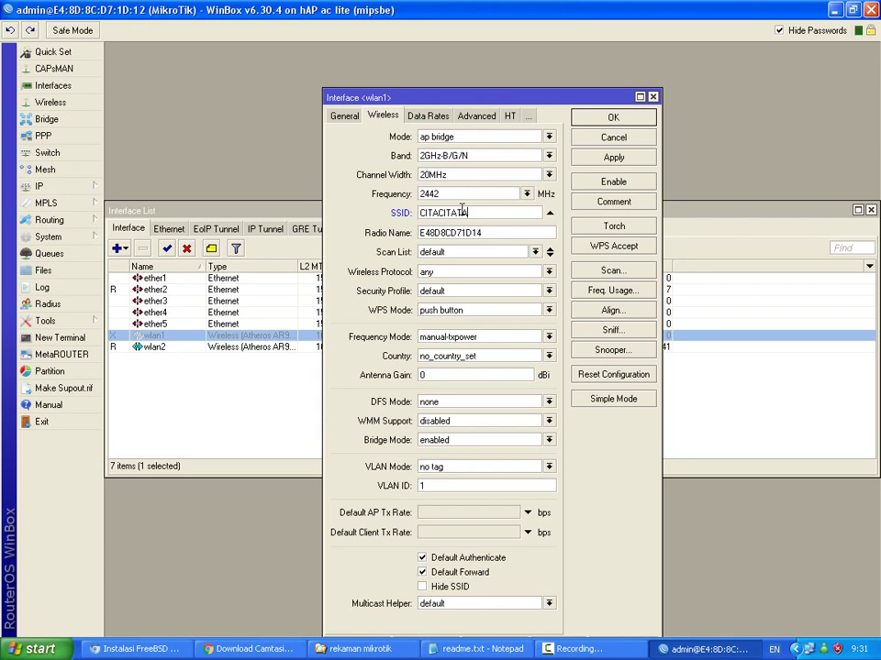
click(584, 159)
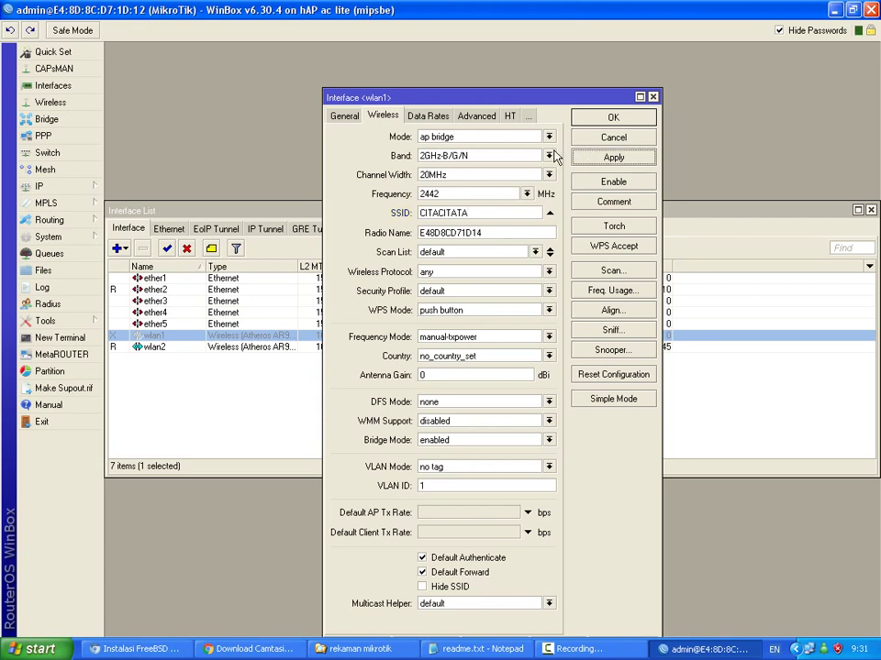
Set wlan1's preamble mode to long and apply.
click(431, 116)
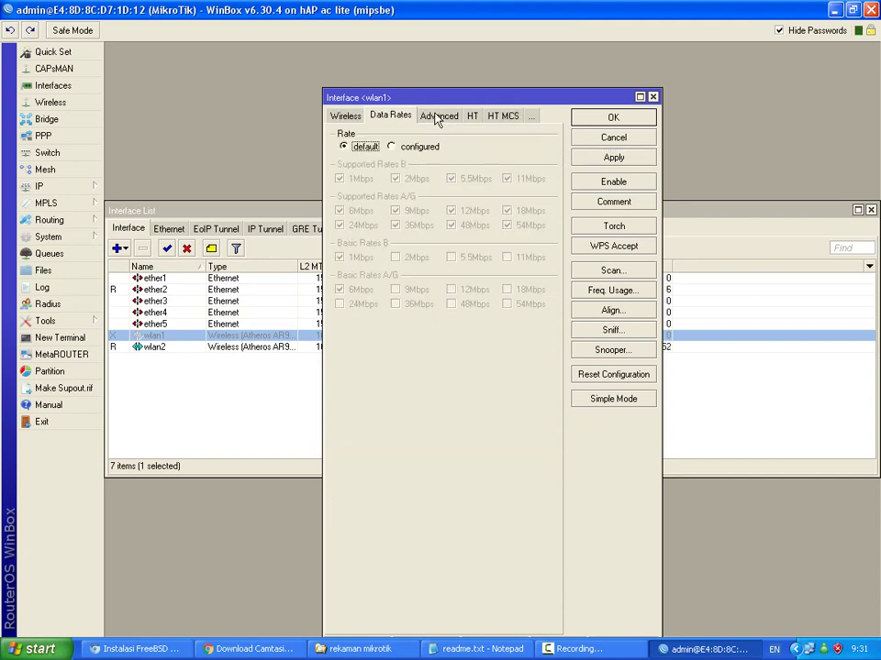
click(438, 116)
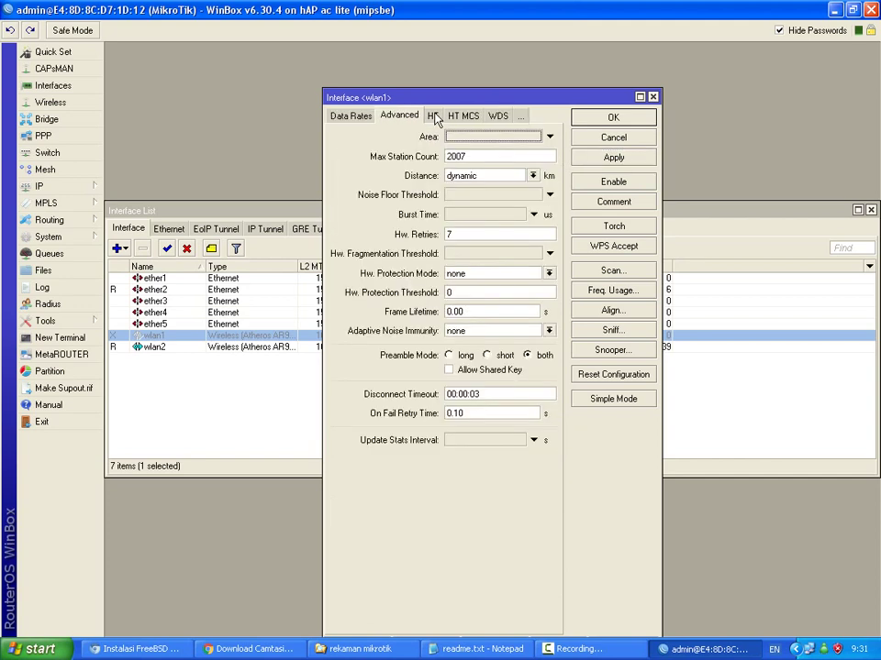
click(450, 355)
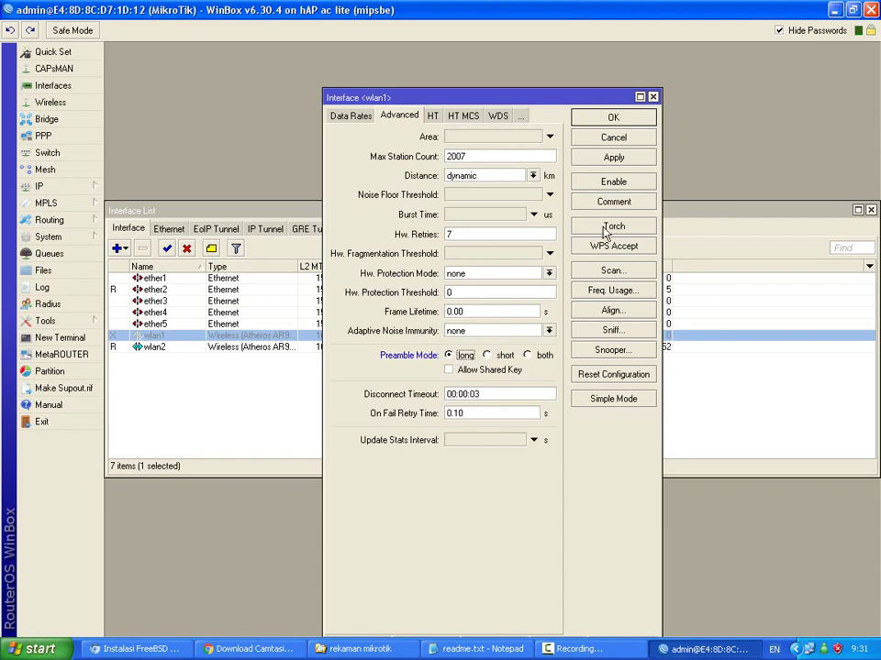
click(614, 164)
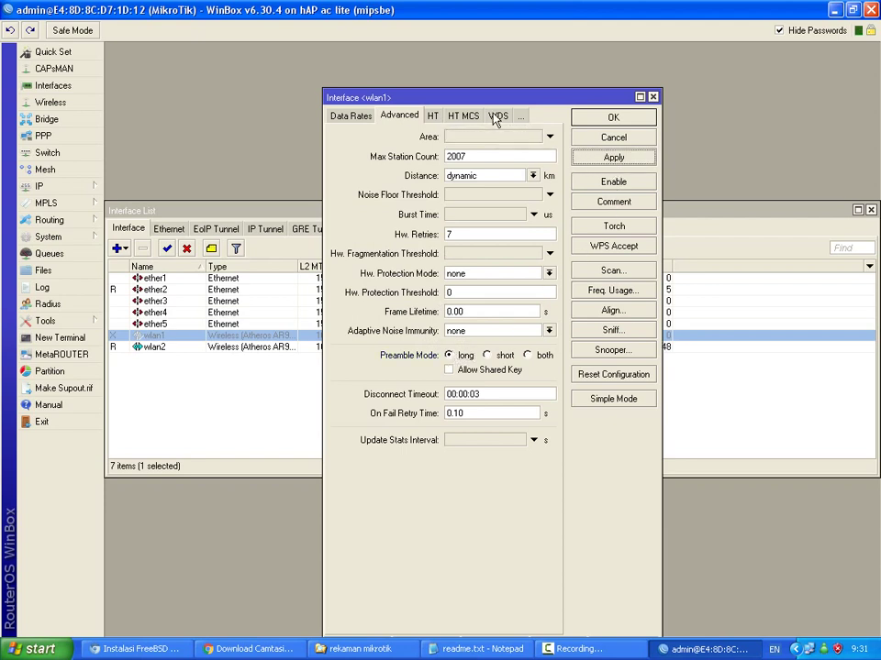
Enable the wlan1 interface and save its settings.
click(344, 117)
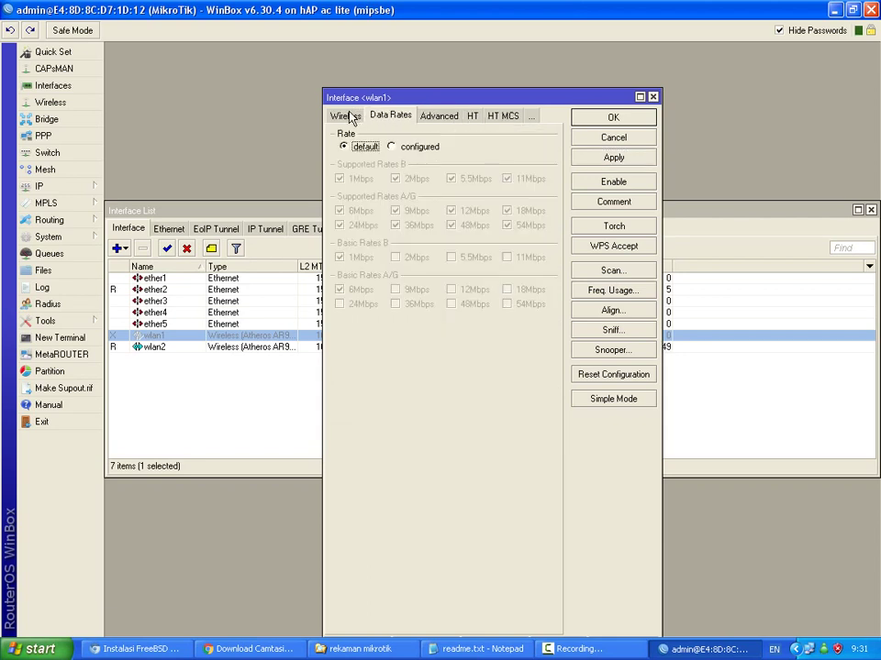
click(347, 116)
click(346, 117)
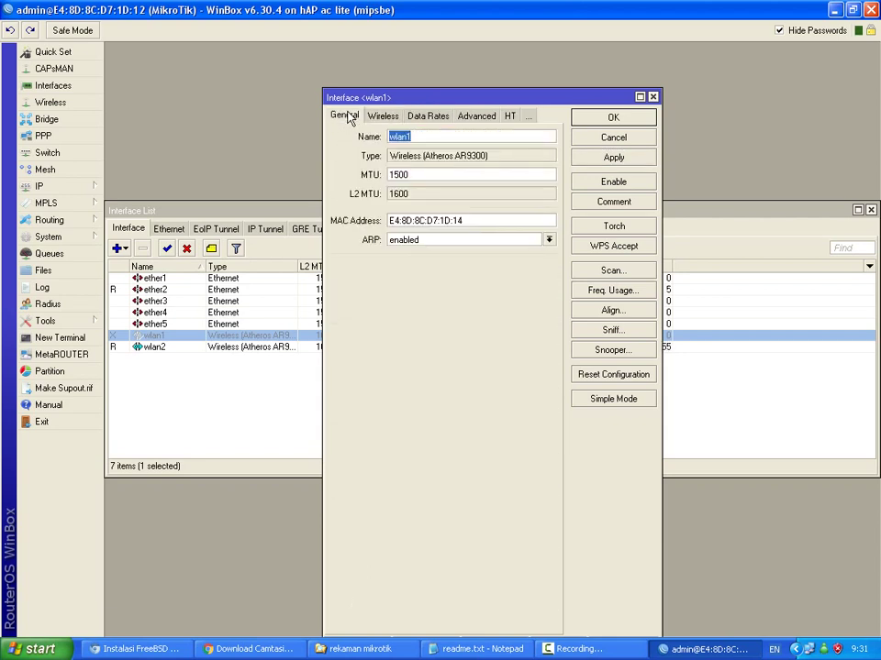
click(621, 182)
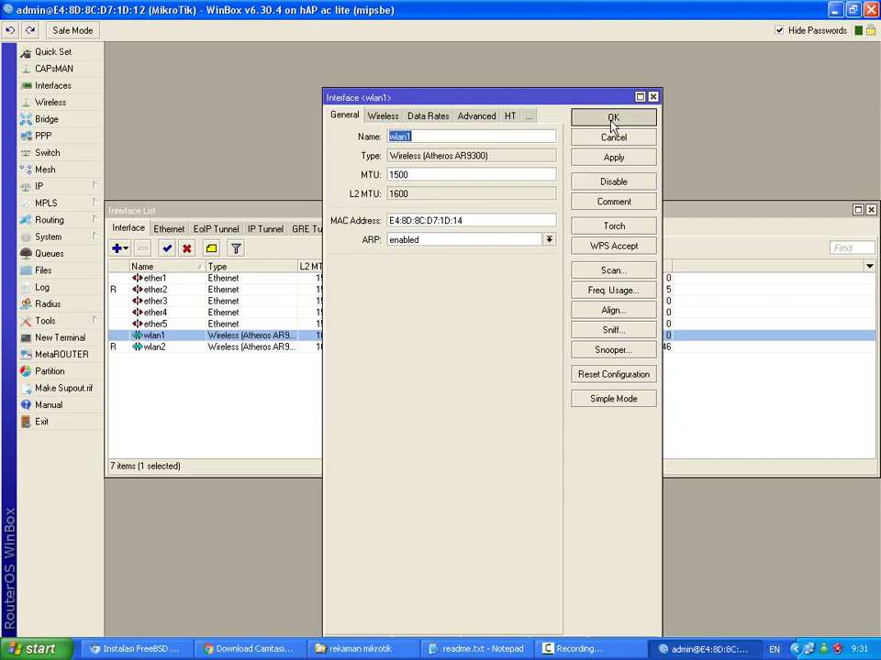
click(612, 119)
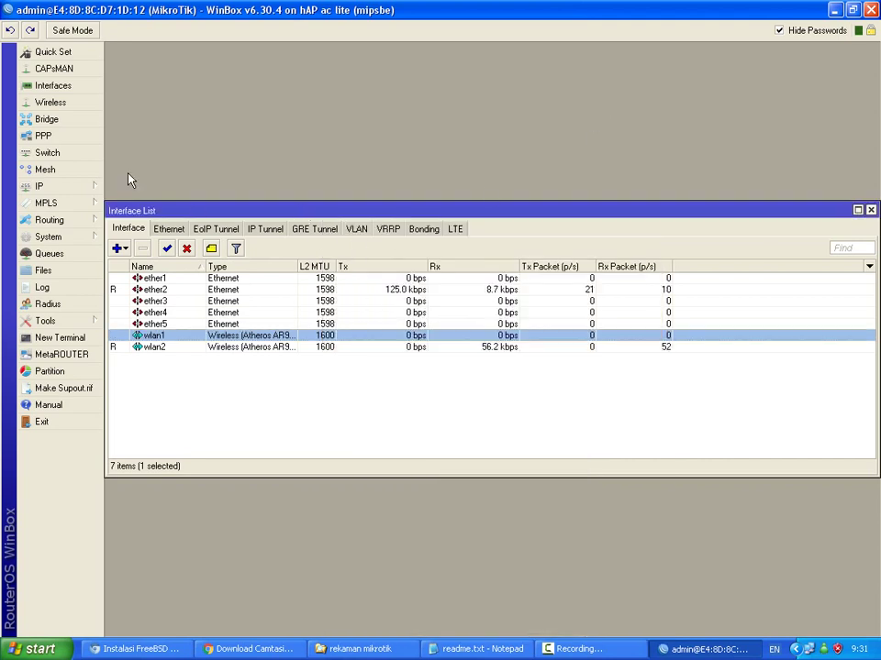
Create a new bridge interface named bridge1.
click(47, 119)
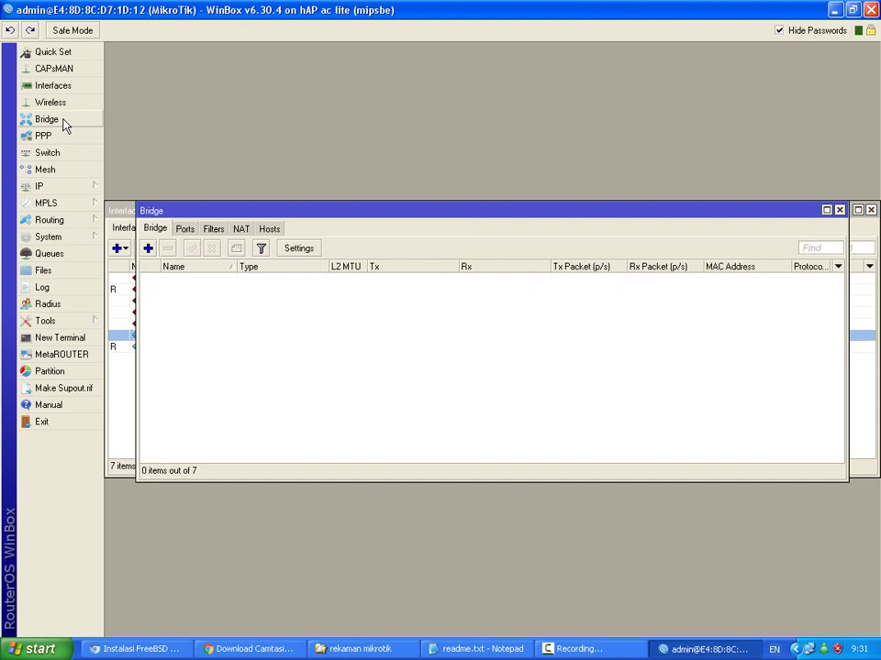
click(146, 248)
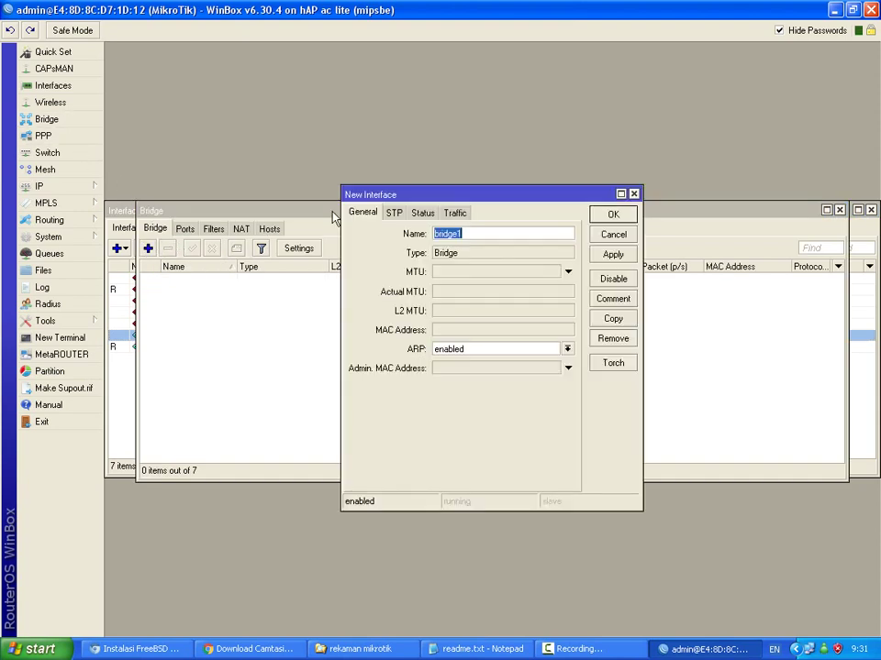
click(611, 217)
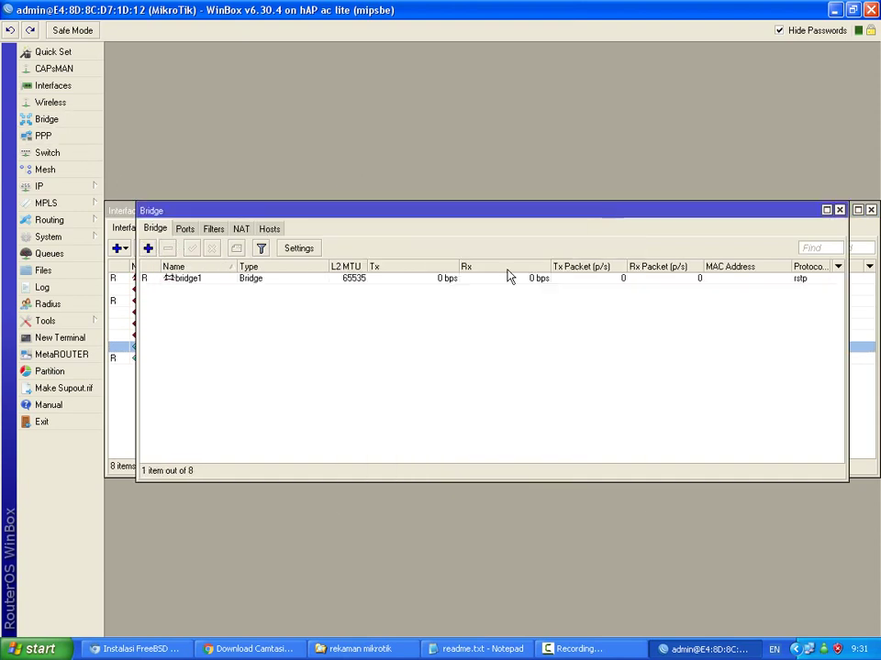
Add ether2 and wlan1 as ports of bridge1.
click(184, 230)
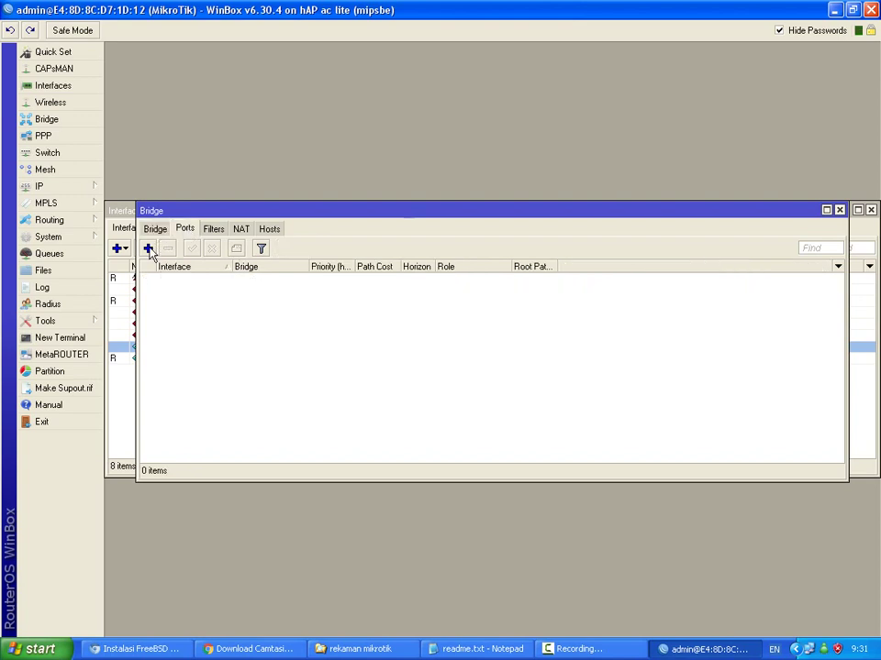
click(148, 248)
click(566, 238)
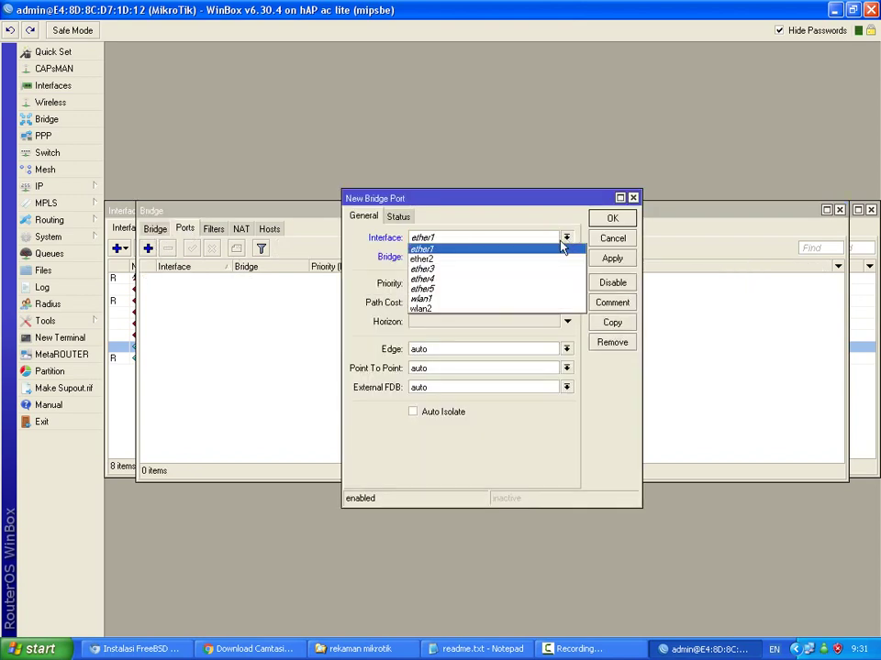
click(539, 257)
click(612, 220)
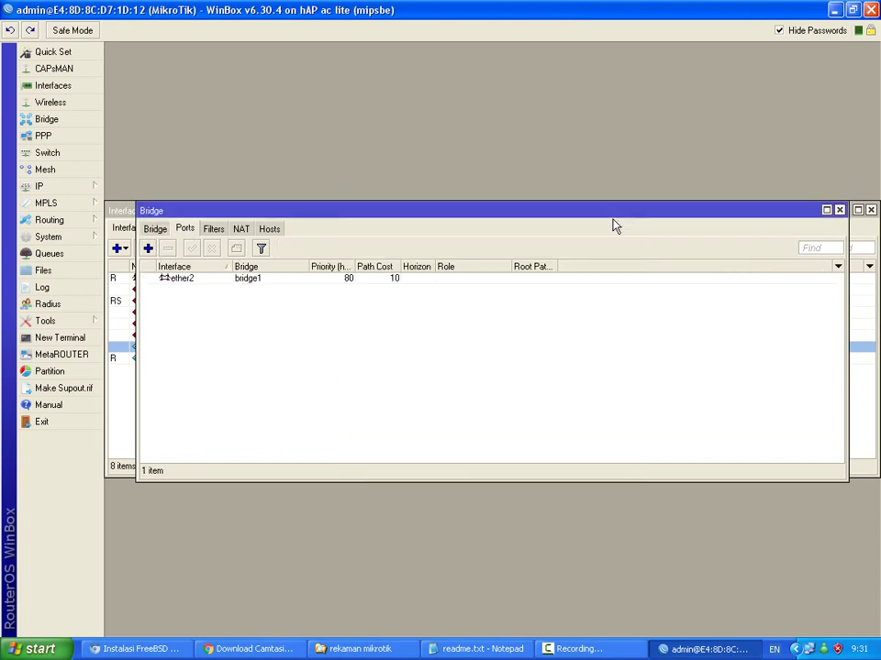
click(148, 248)
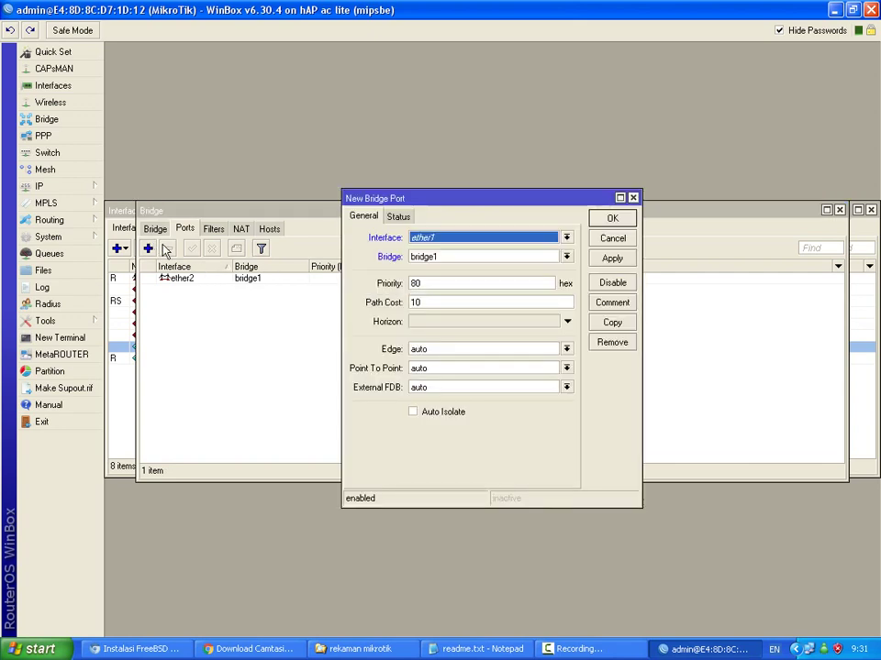
click(566, 239)
click(520, 299)
click(610, 220)
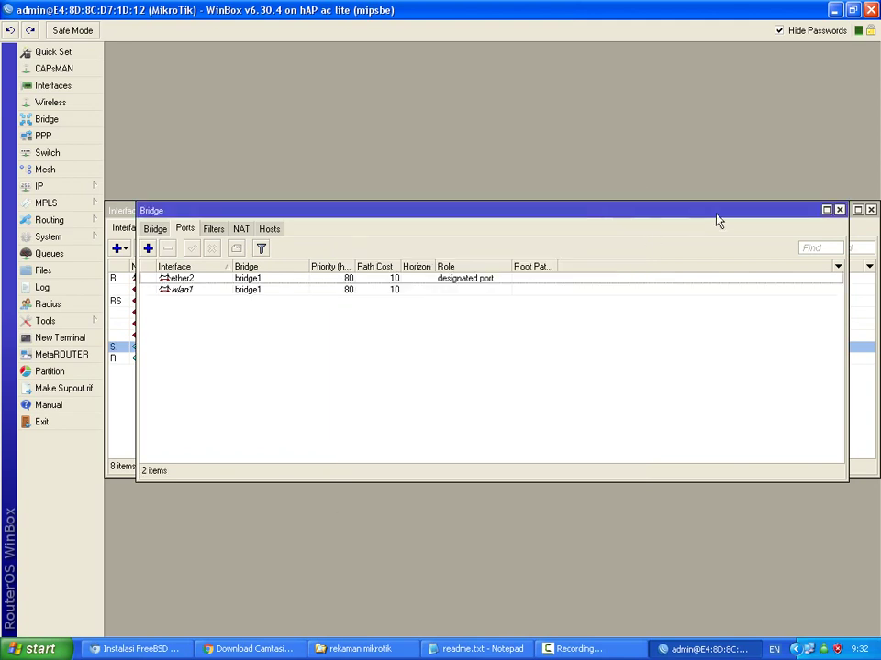
click(839, 210)
click(82, 186)
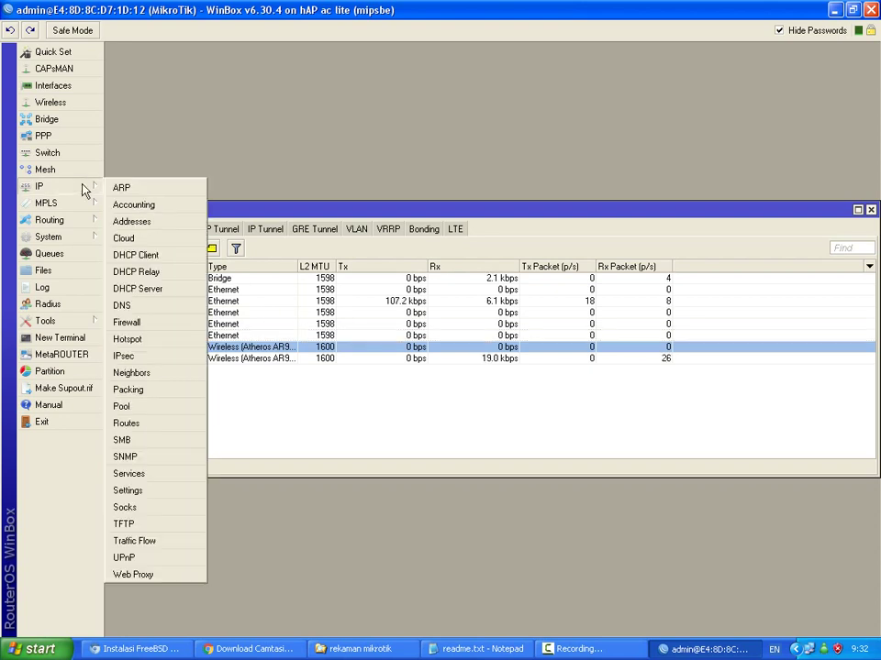
Change the dhcp1 server's interface from ether2 to bridge1 and save.
click(139, 289)
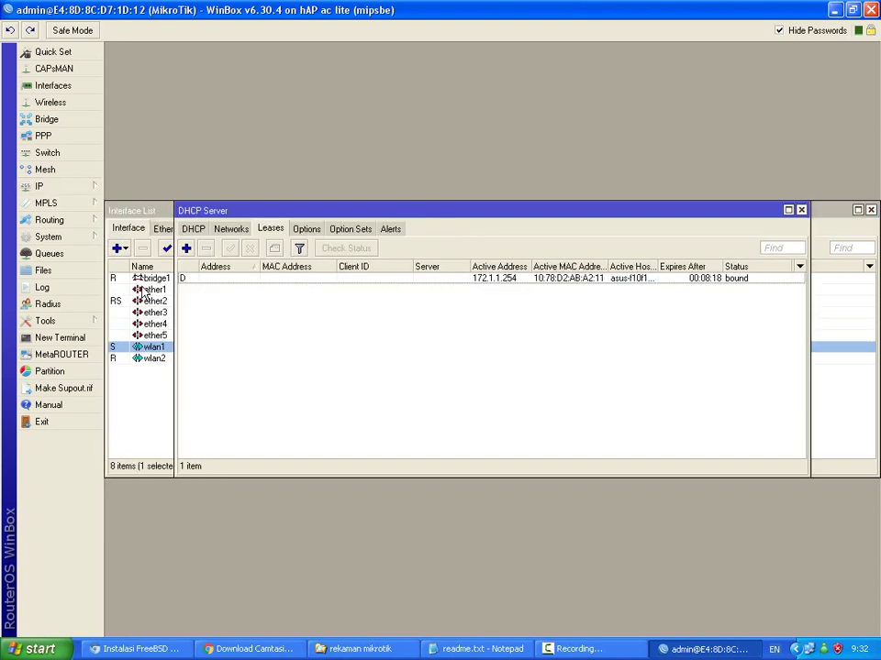
click(194, 229)
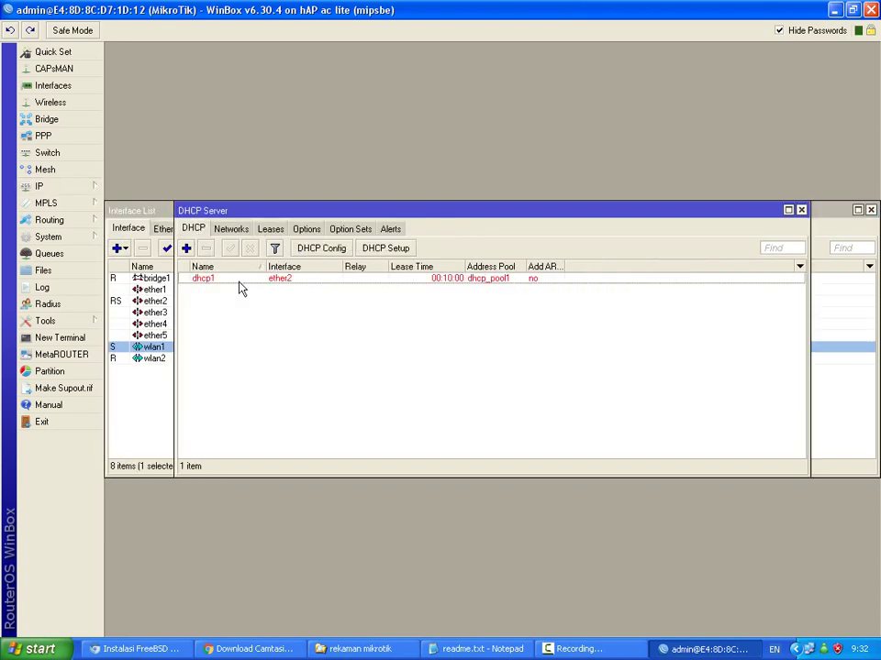
double_click(238, 281)
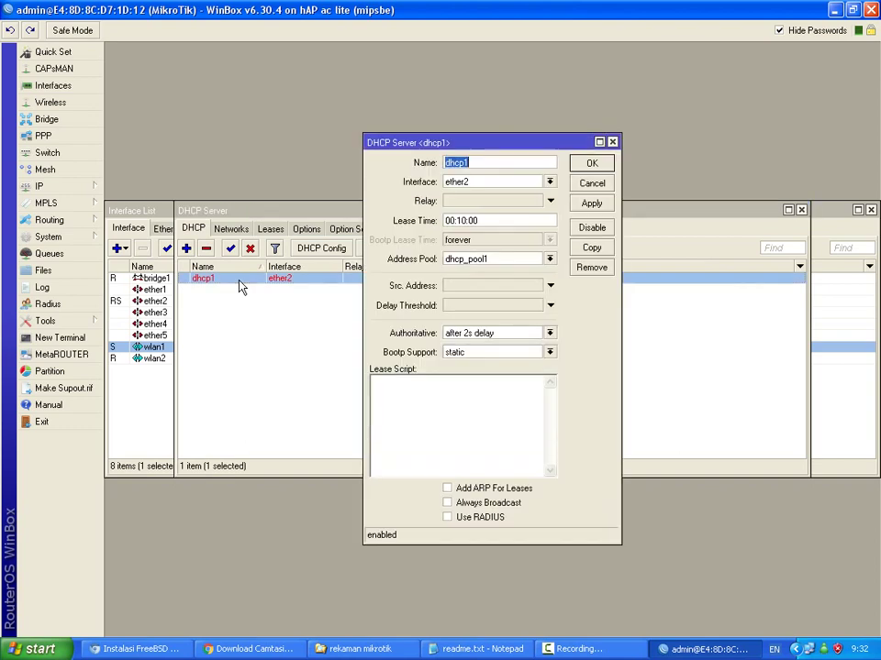
click(549, 182)
click(529, 194)
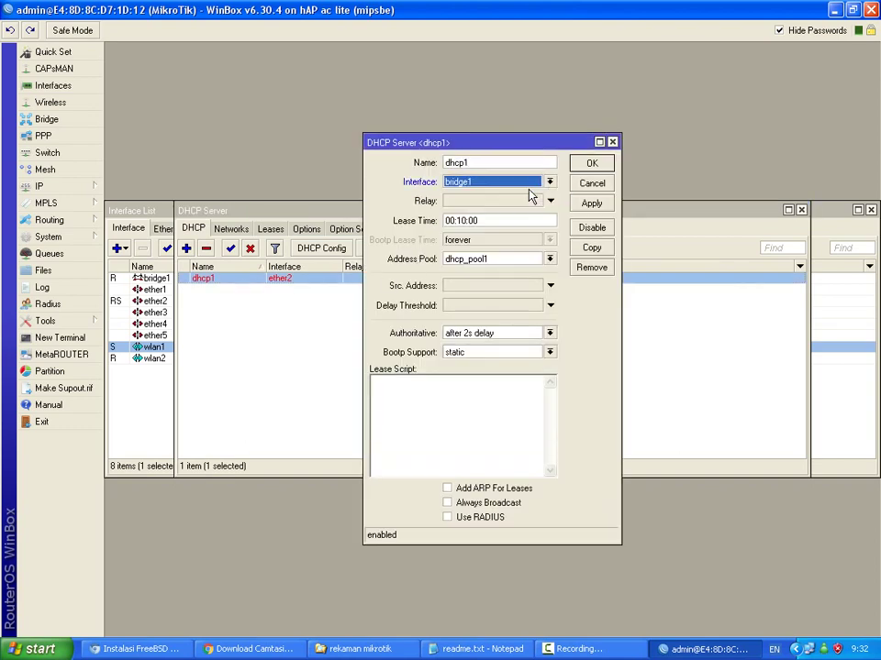
click(585, 167)
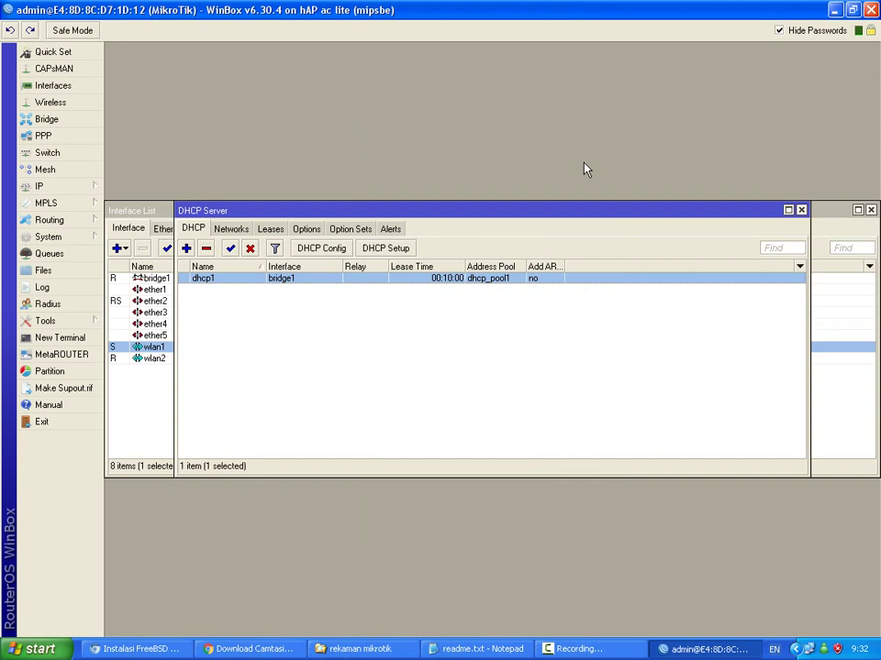
click(801, 210)
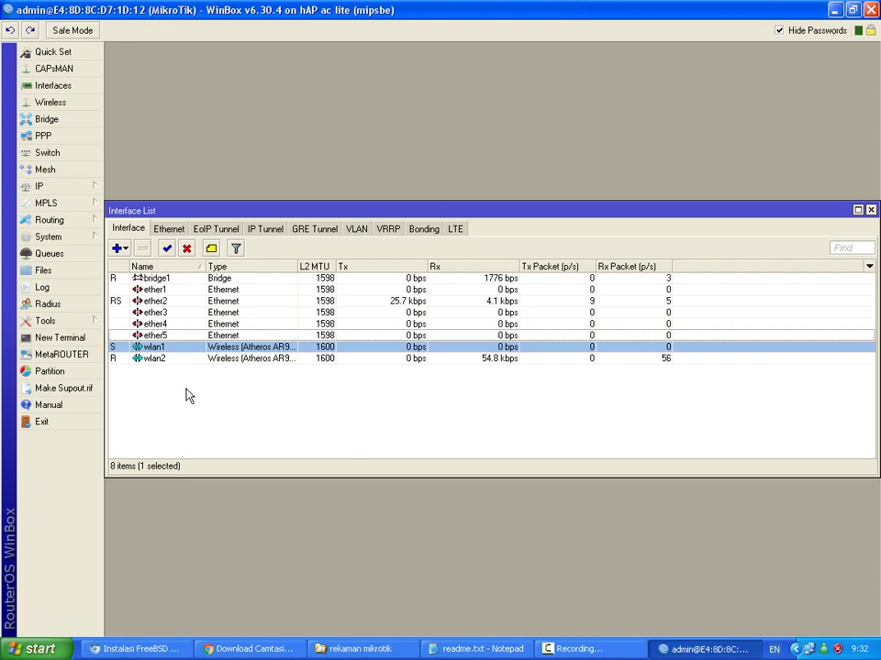
Start a new wireless security profile named parlin.
click(71, 106)
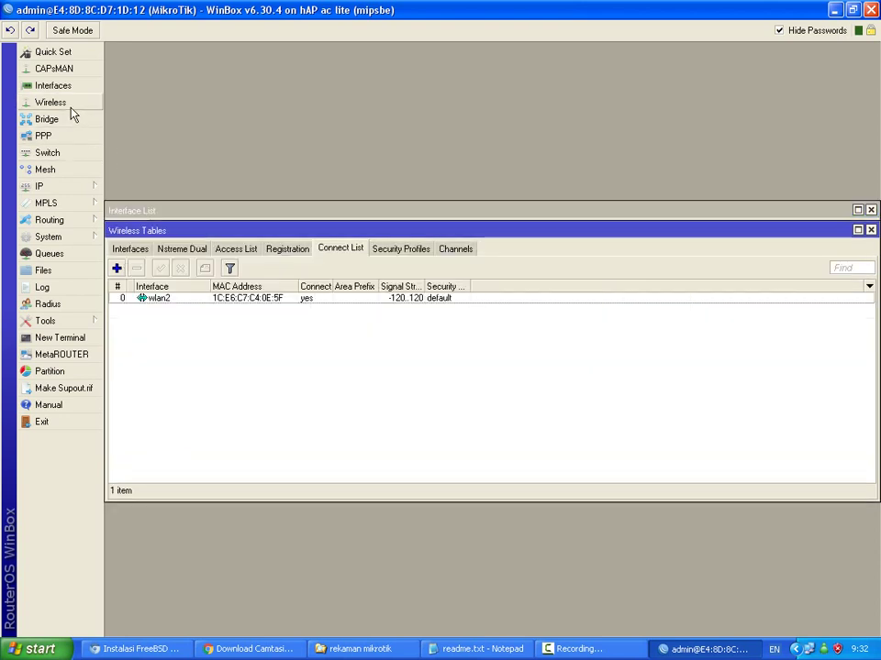
click(386, 251)
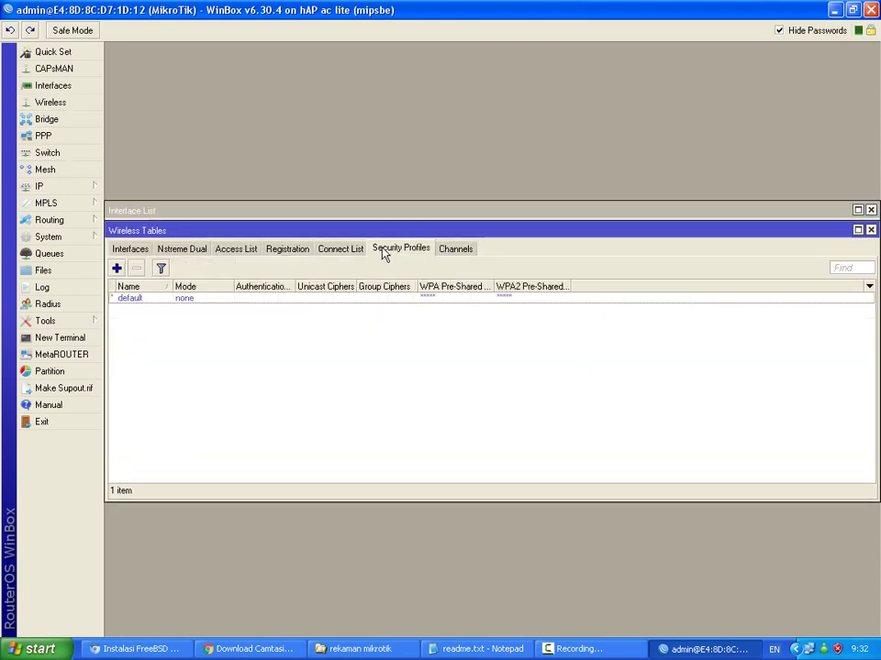
click(117, 269)
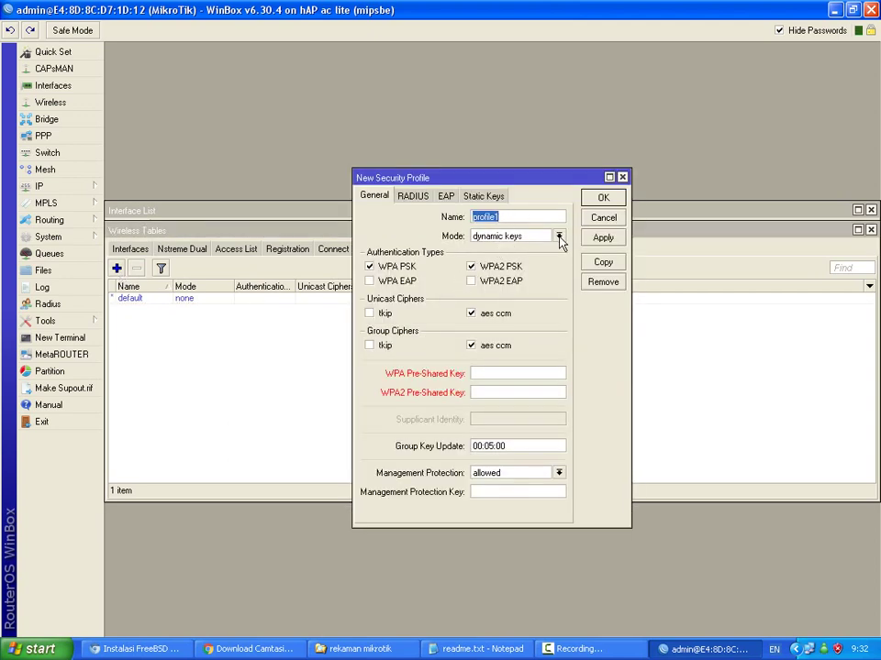
text(PAR)
key(BackSpace)
text(parlin)
Switch the profile's unicast and group ciphers from aes ccm to tkip.
click(470, 312)
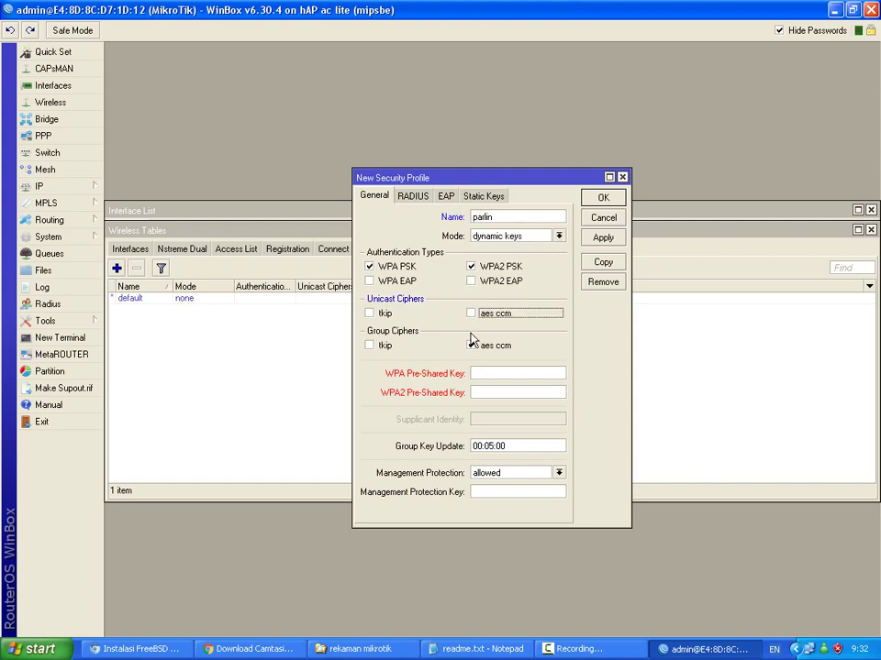
click(472, 345)
click(372, 346)
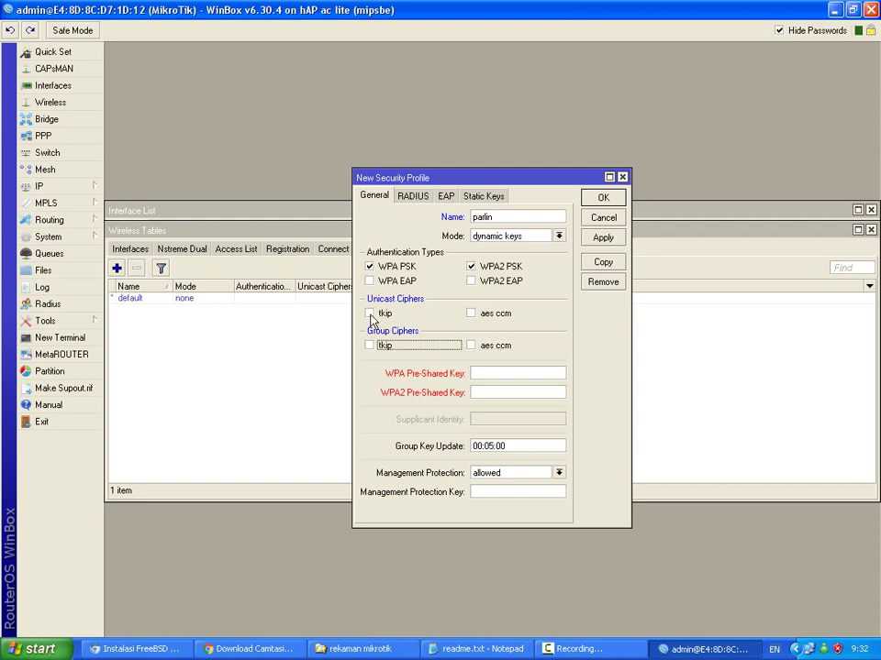
click(370, 314)
click(370, 345)
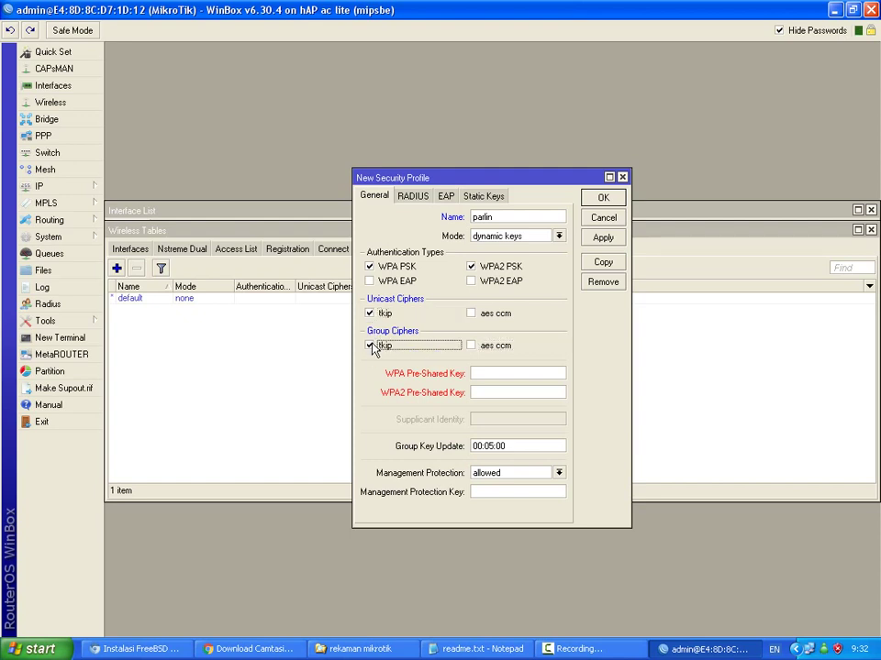
Enter the WPA/WPA2 pre-shared keys and save the parlin profile.
click(496, 374)
text(12)
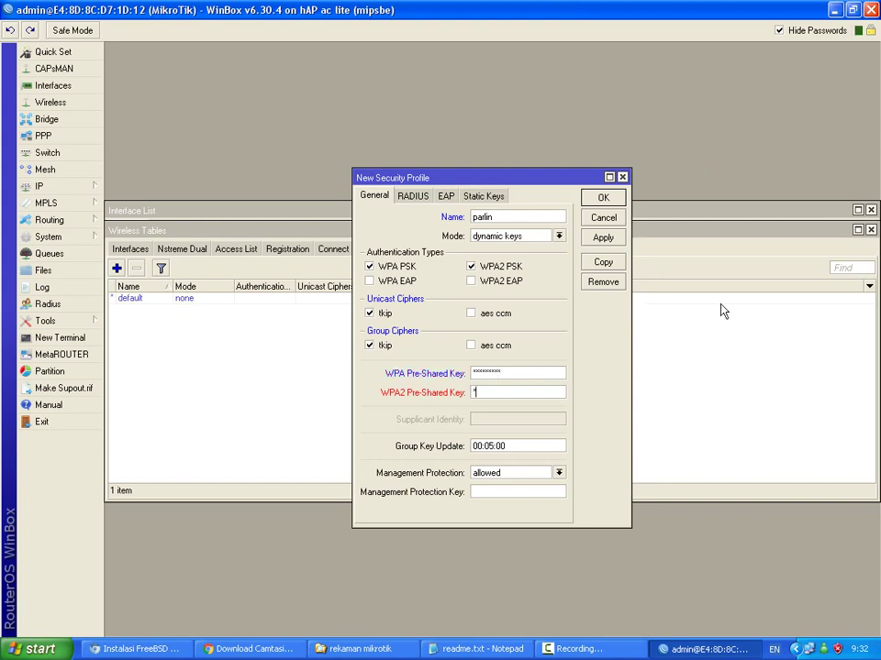
text(1234567812)
click(782, 31)
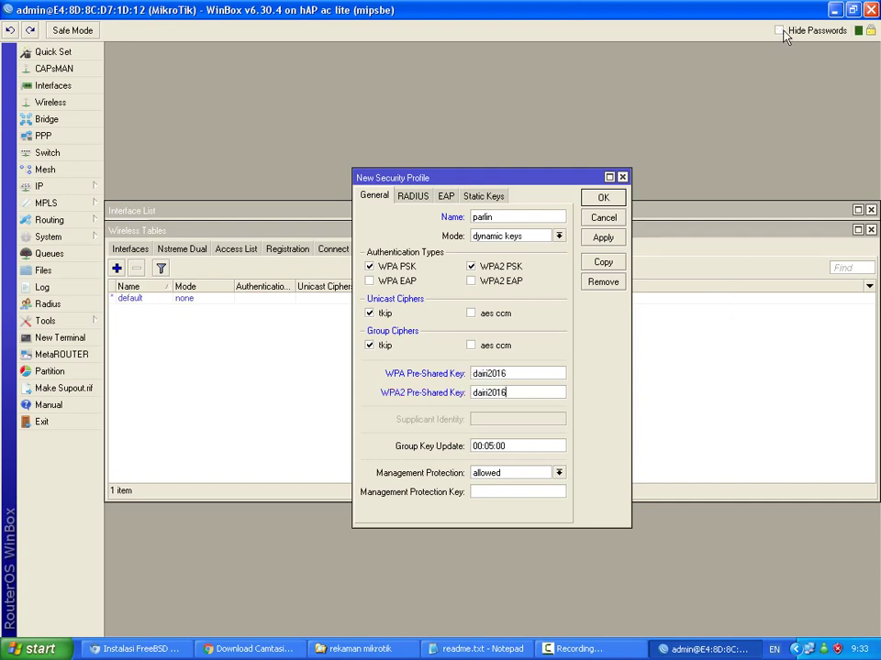
click(782, 31)
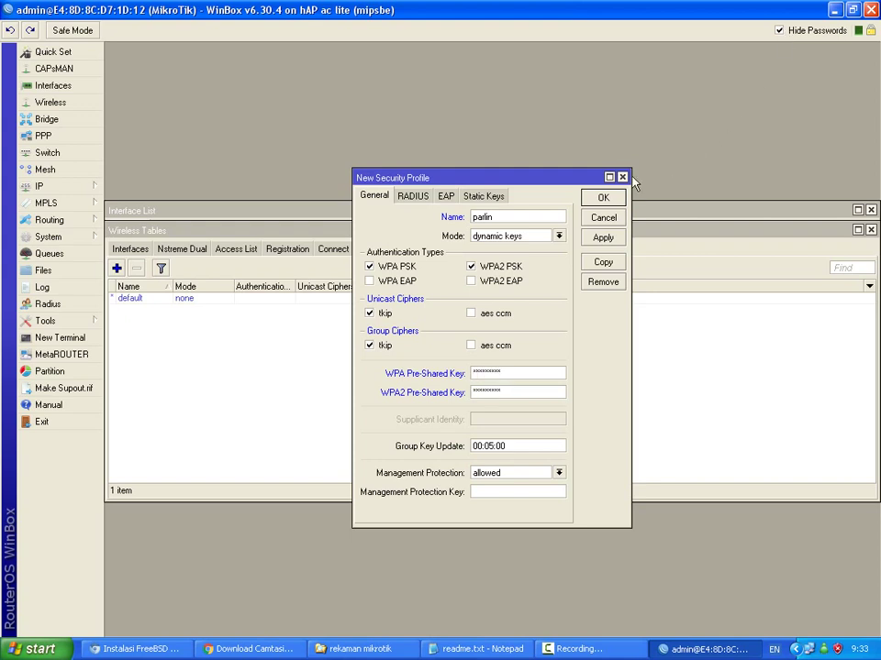
click(603, 199)
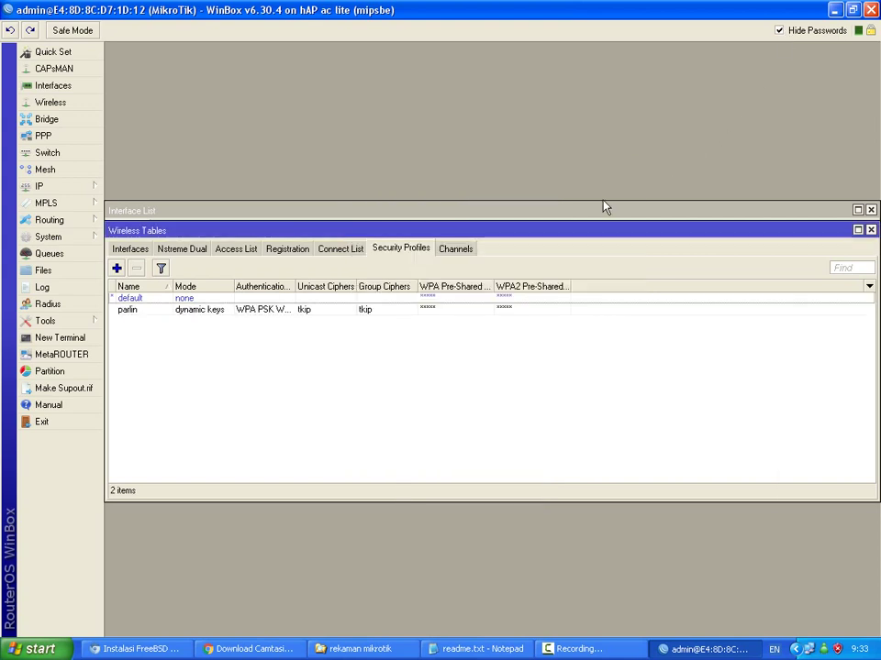
Assign the parlin security profile to wlan1, apply it, and close its settings.
click(870, 230)
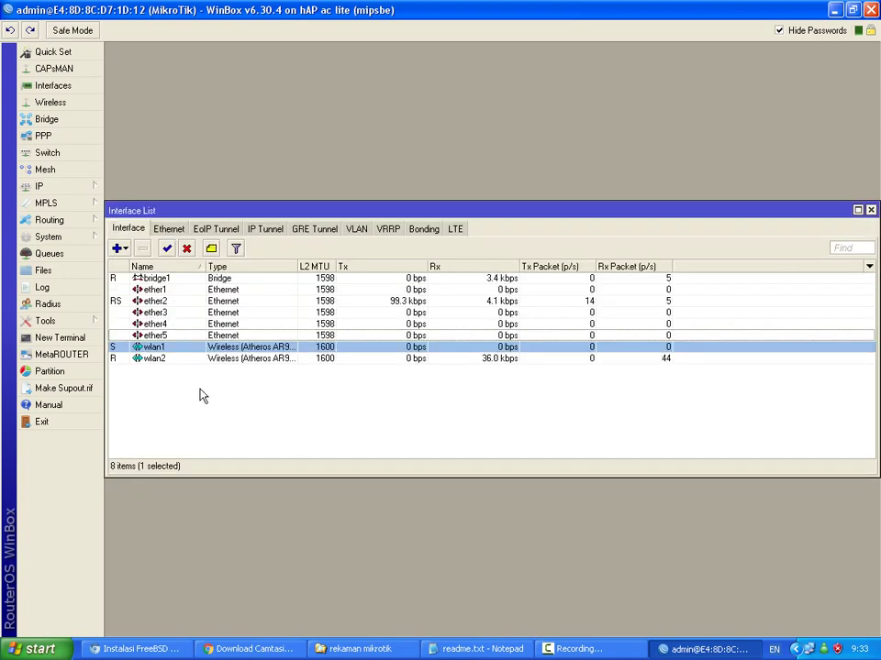
click(151, 349)
double_click(152, 349)
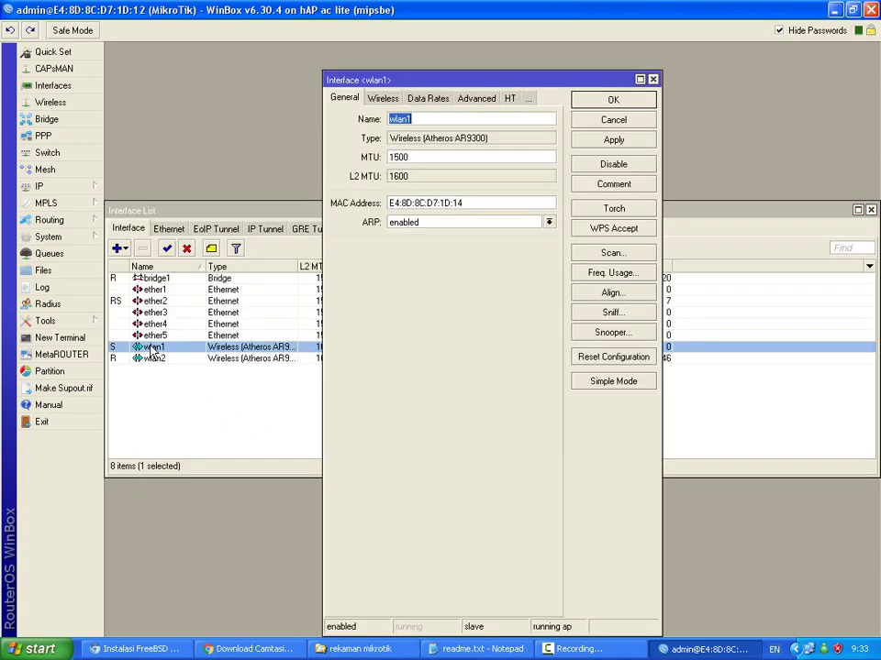
click(376, 98)
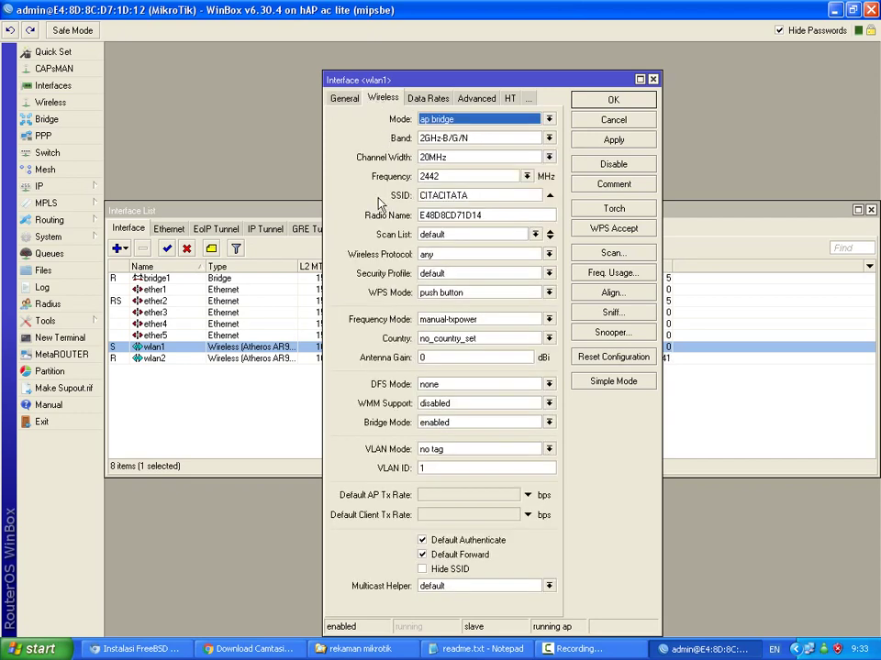
click(548, 273)
click(479, 295)
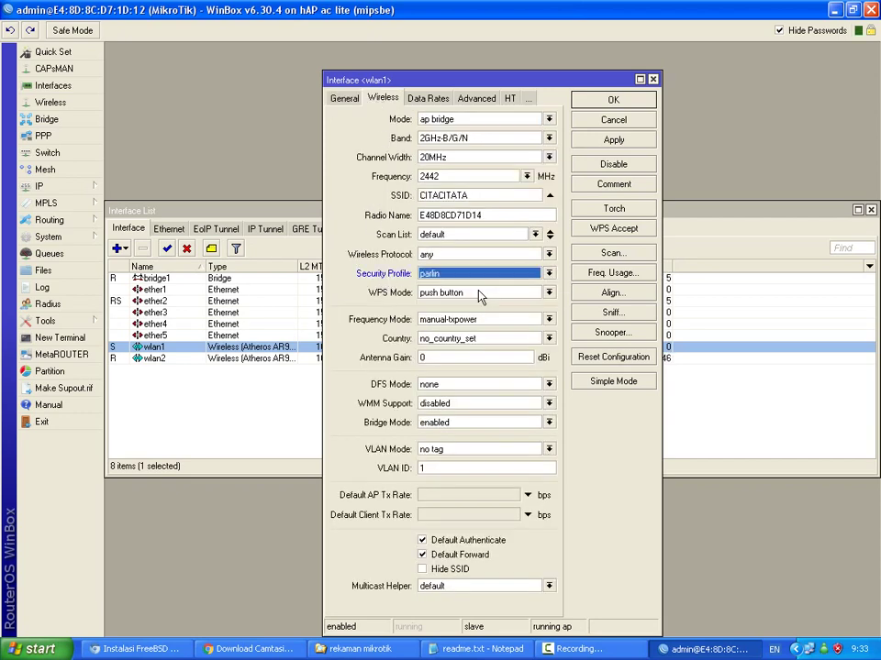
click(612, 142)
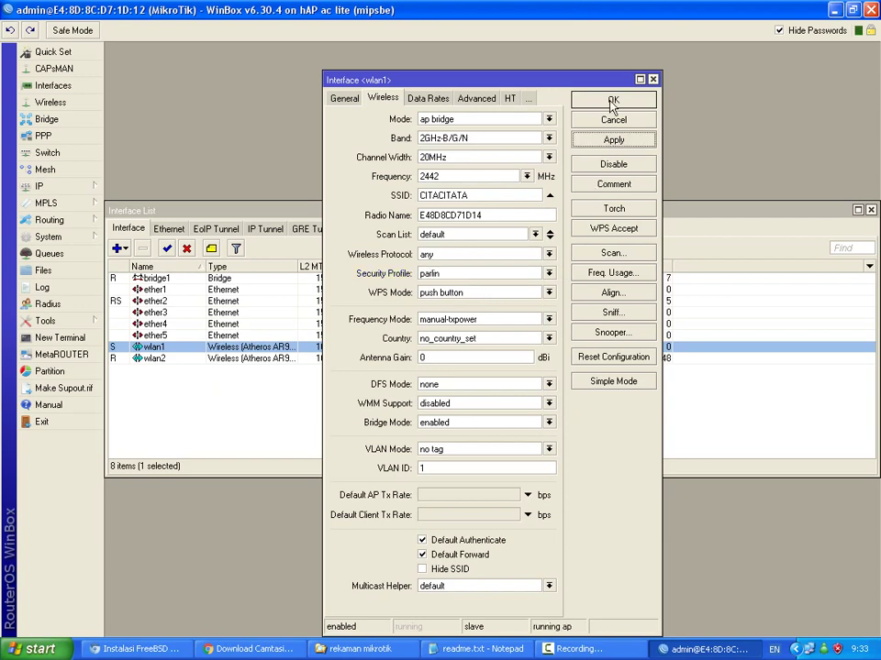
click(613, 103)
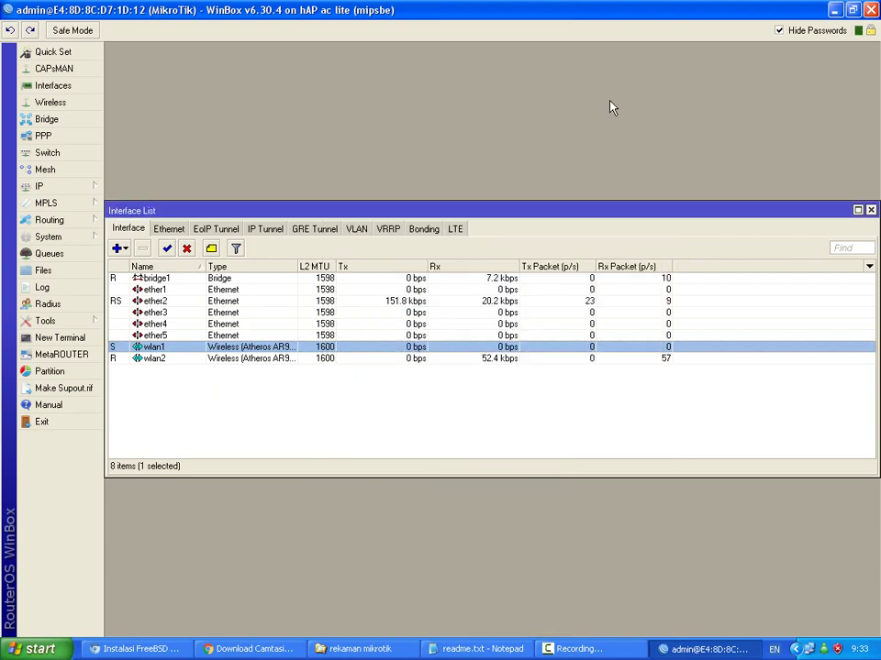
click(55, 104)
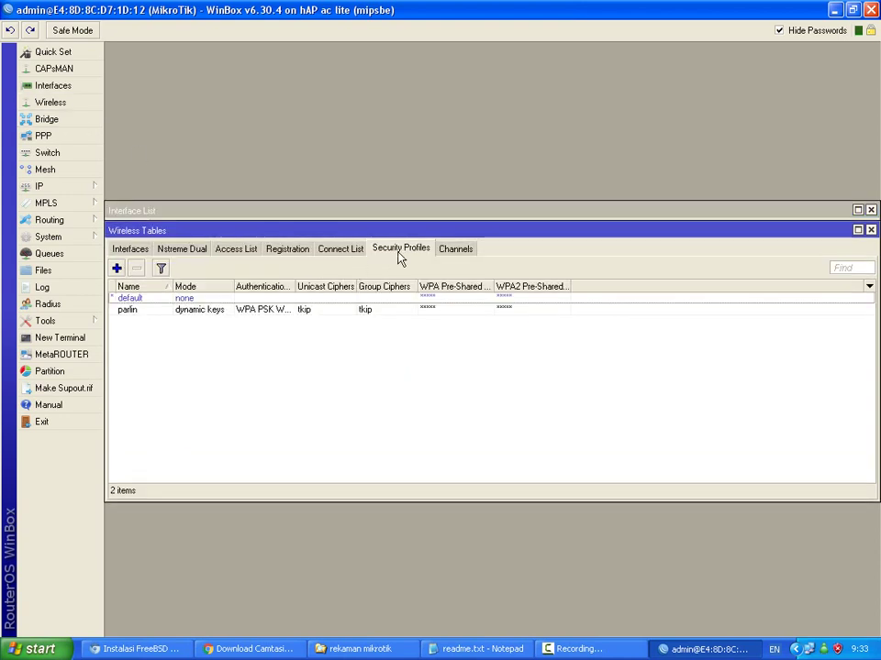
click(339, 249)
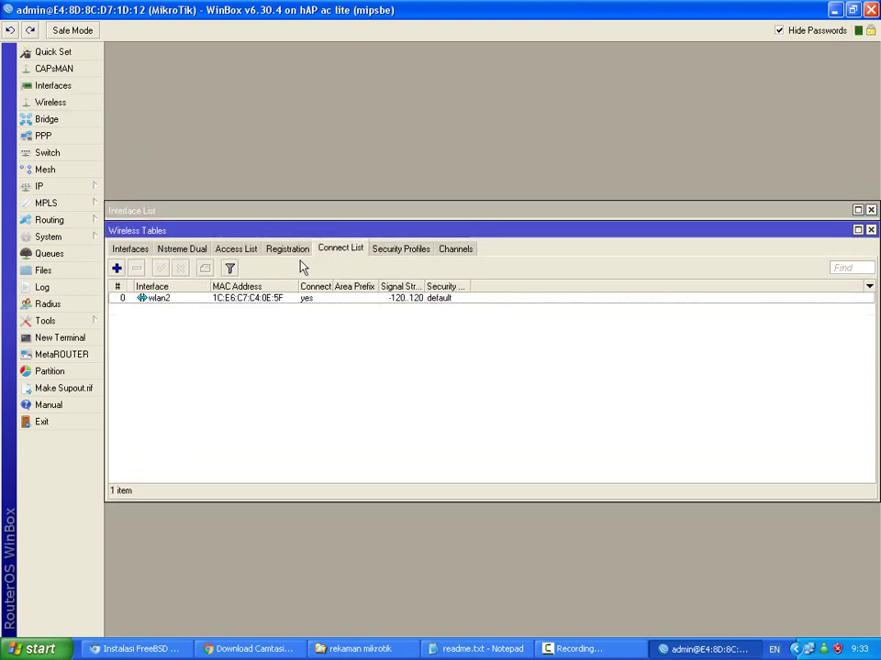
click(223, 250)
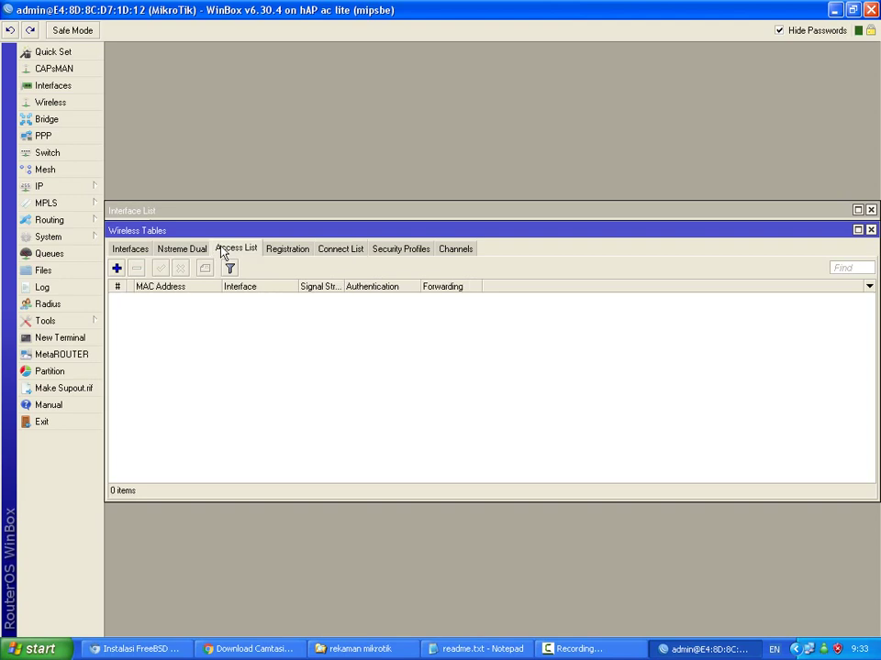
click(390, 250)
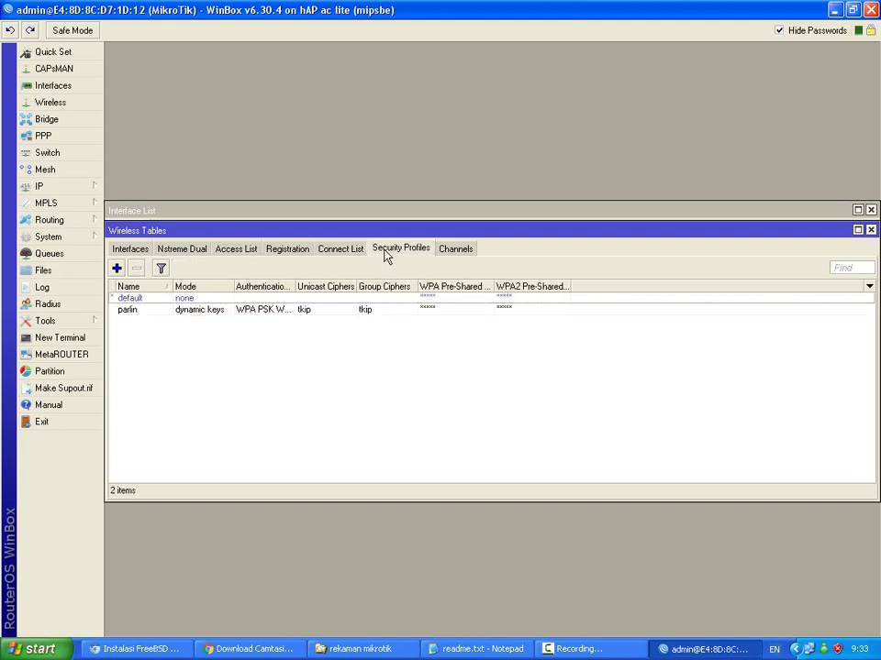
click(870, 231)
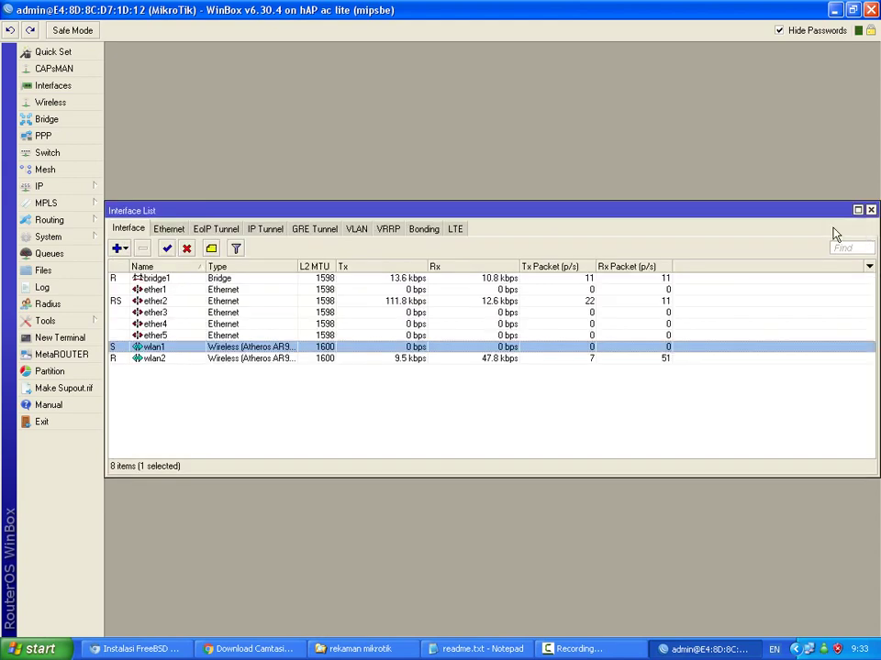
click(55, 103)
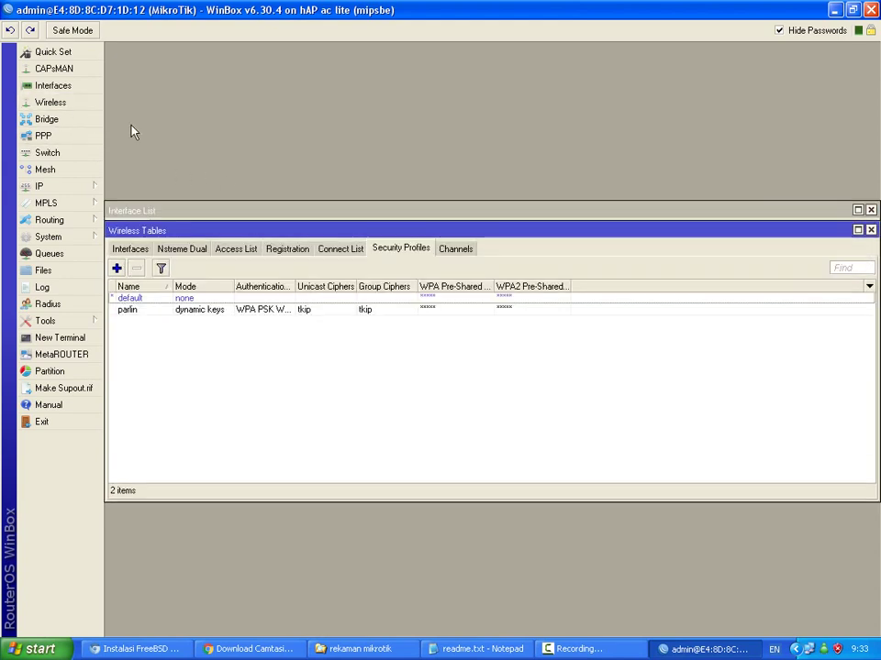
click(288, 249)
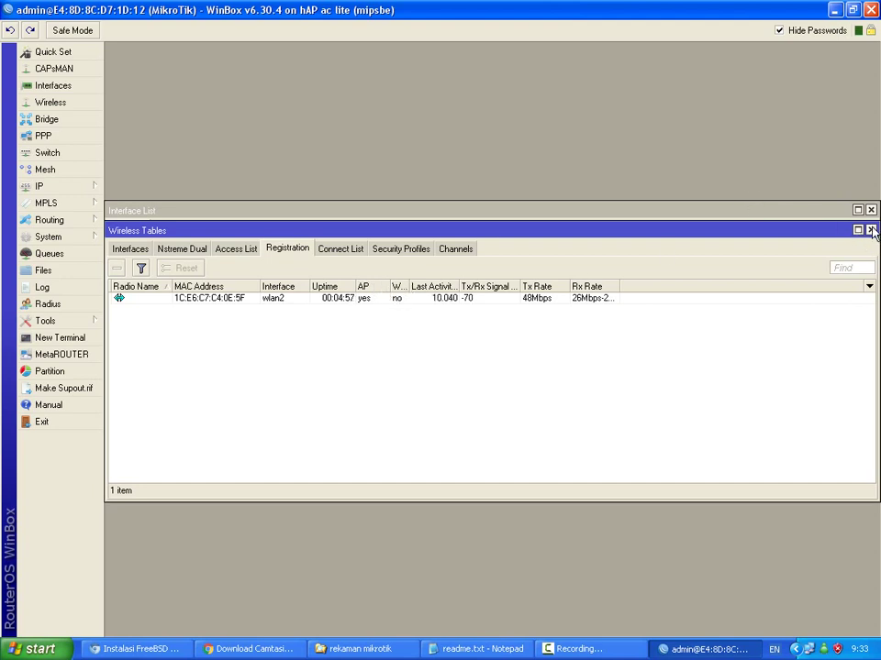
click(870, 230)
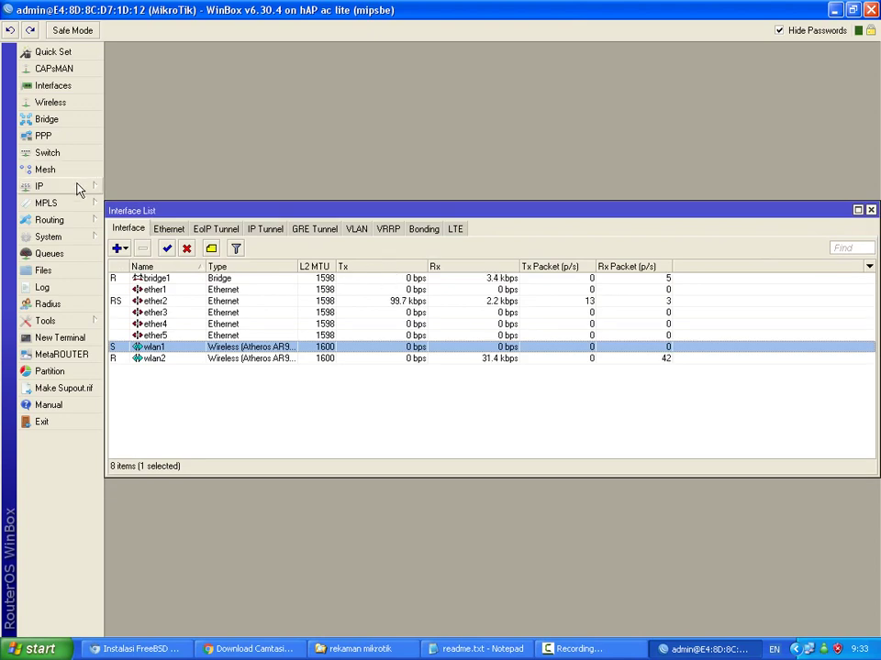
click(79, 186)
click(244, 141)
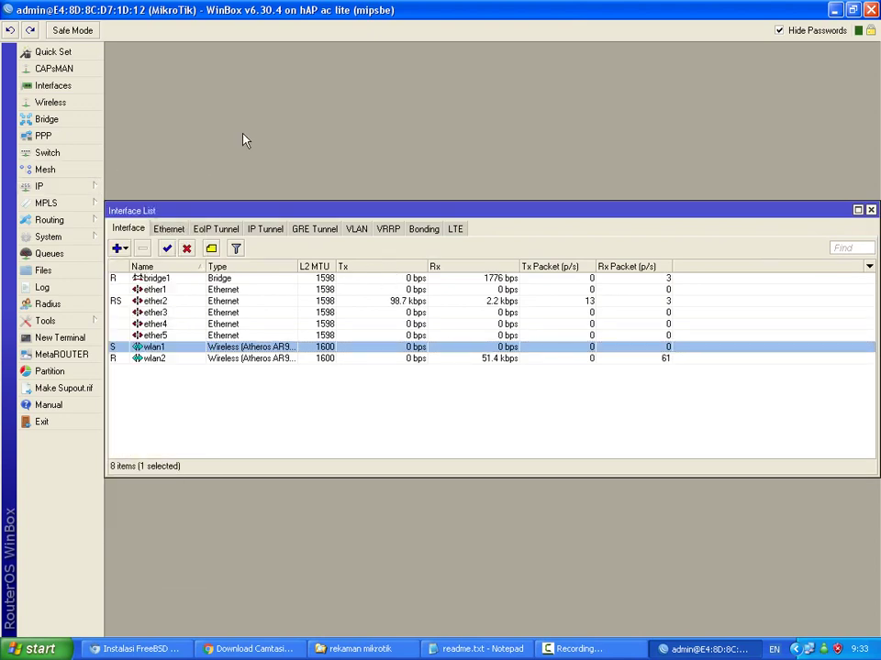
In Chrome, go to gstatic.com and follow through to the IndiHome gadget activation page.
click(224, 647)
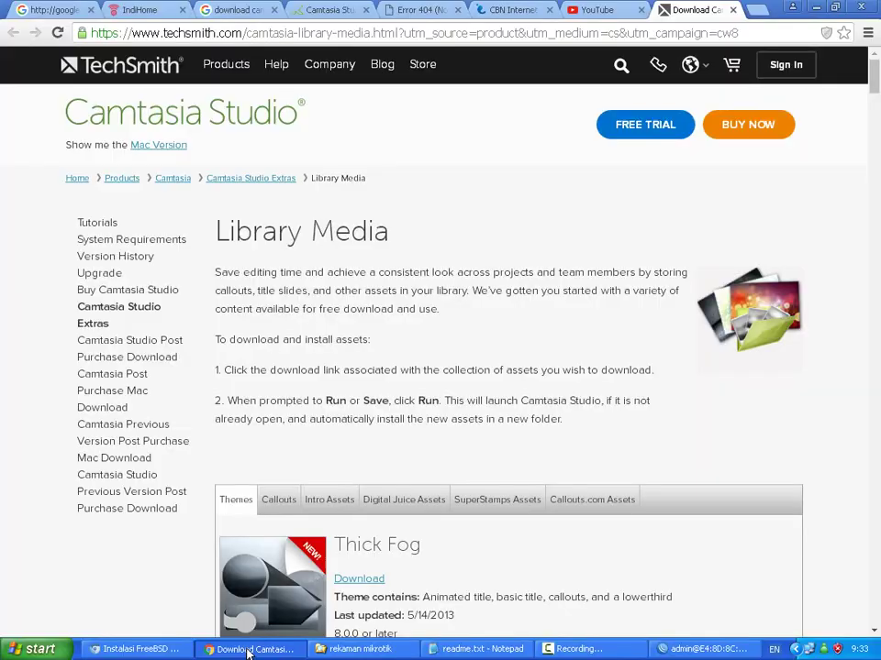
click(631, 37)
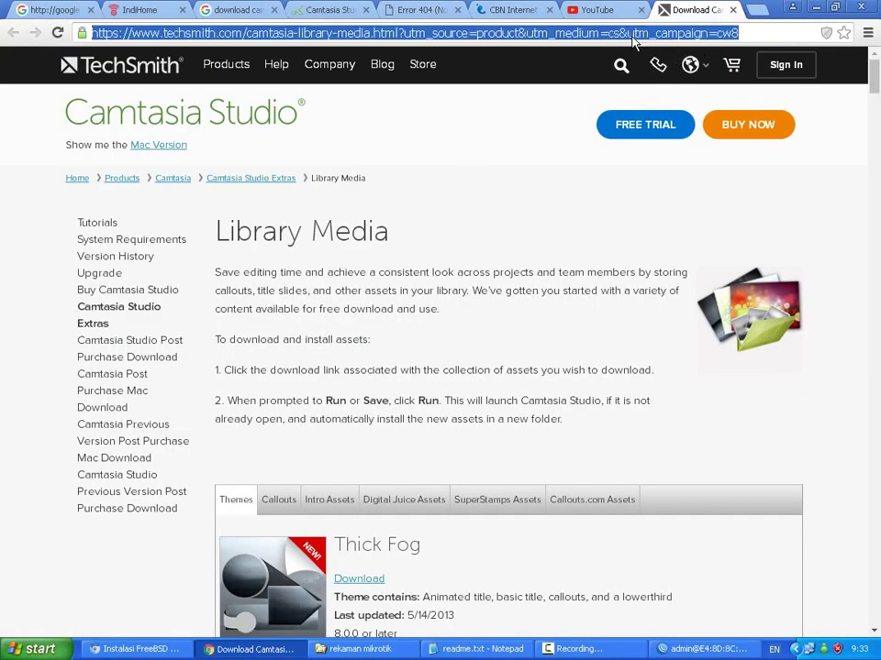
text(gstatic.com)
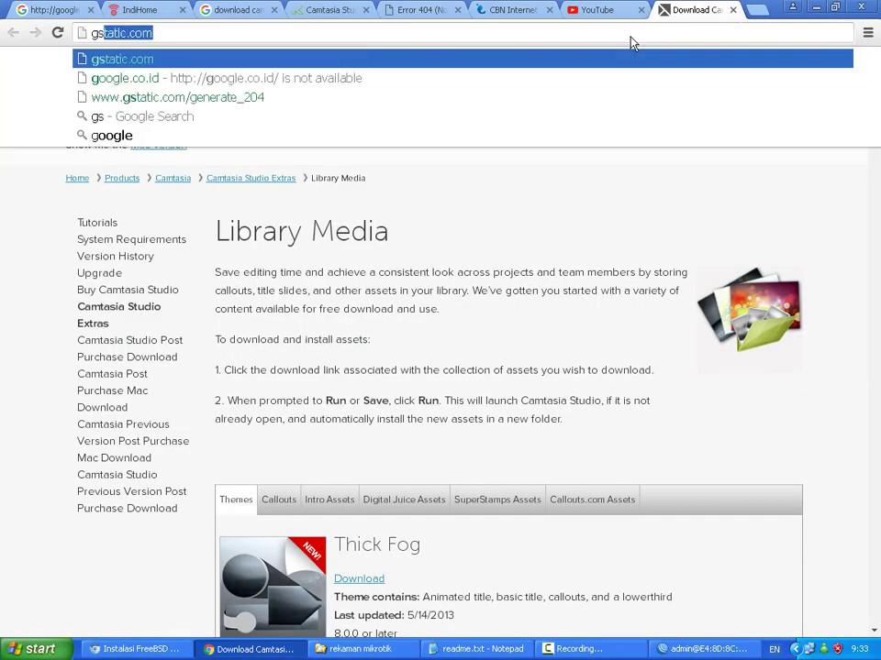
key(Return)
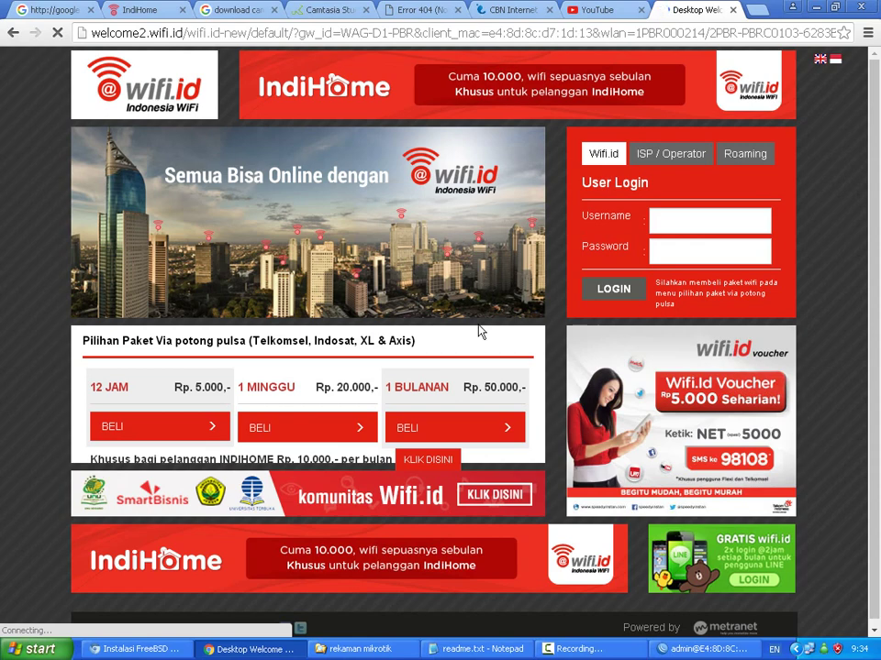
click(439, 463)
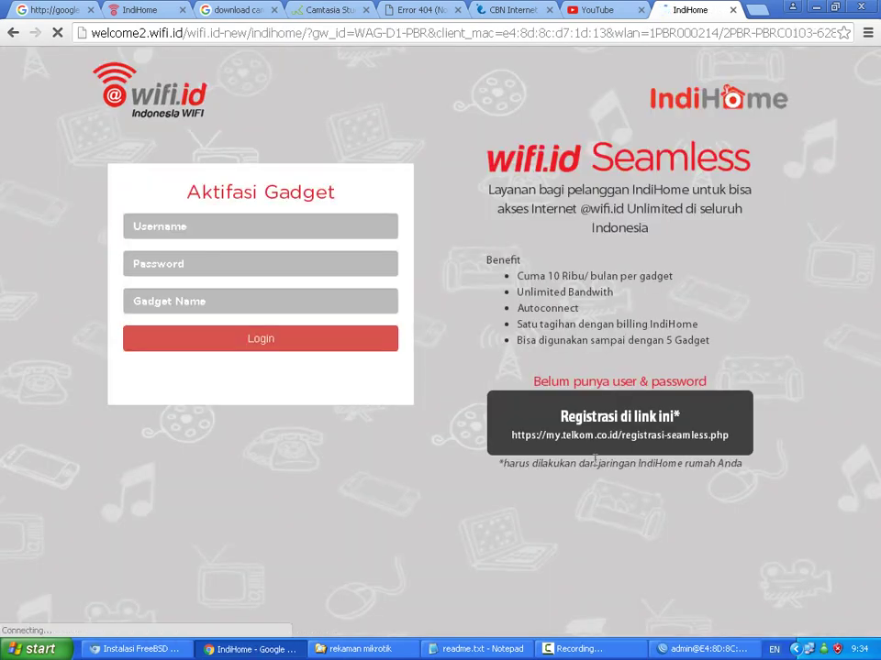
Switch back to the WinBox window from the taskbar.
click(699, 648)
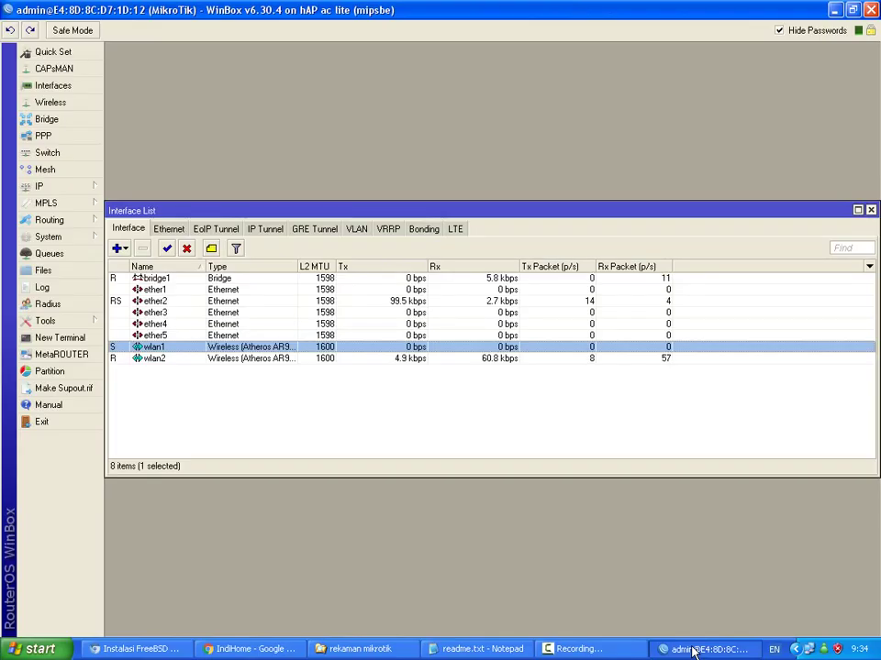
click(578, 649)
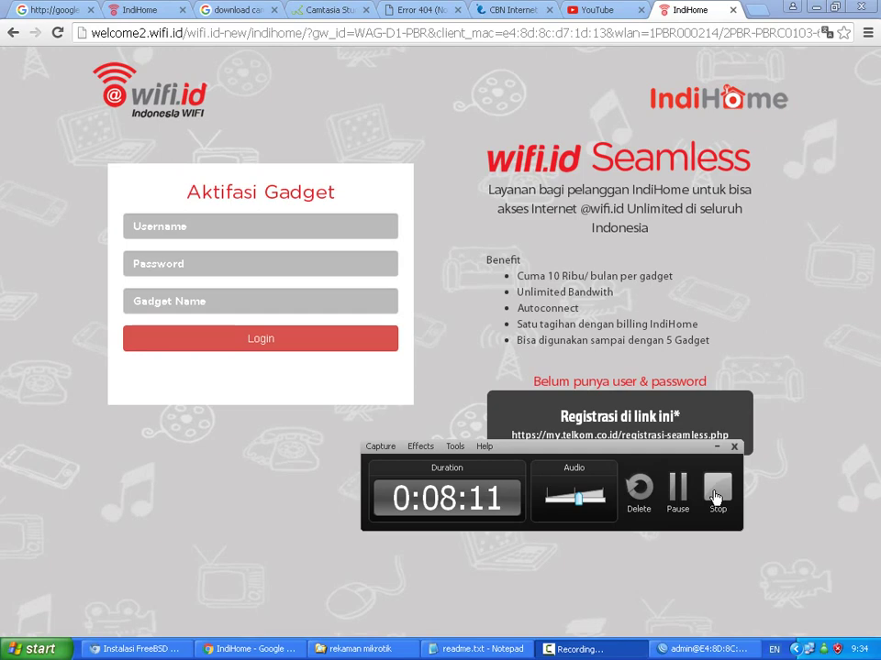
click(699, 649)
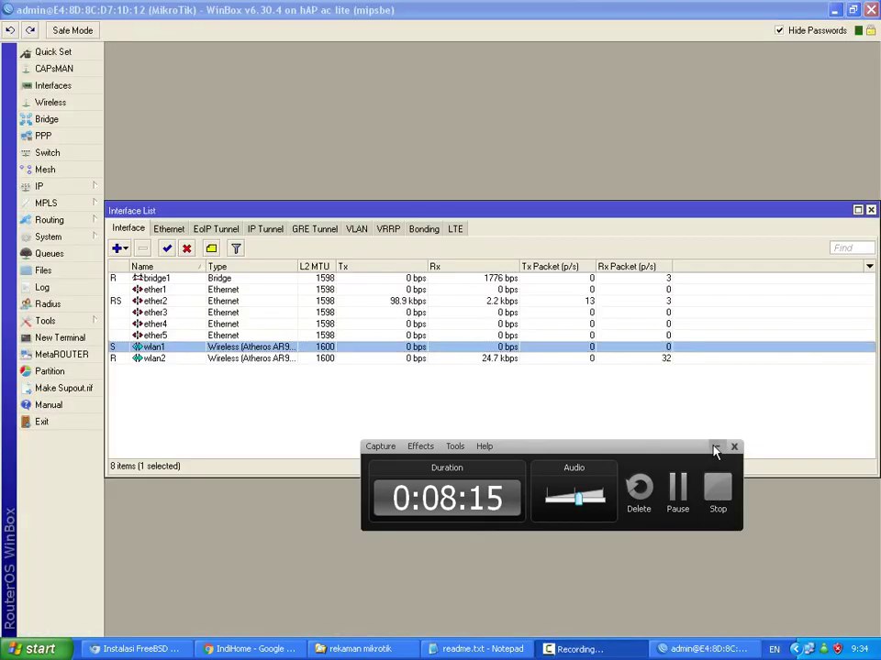
Set ether1's master port to ether2 and confirm.
click(716, 446)
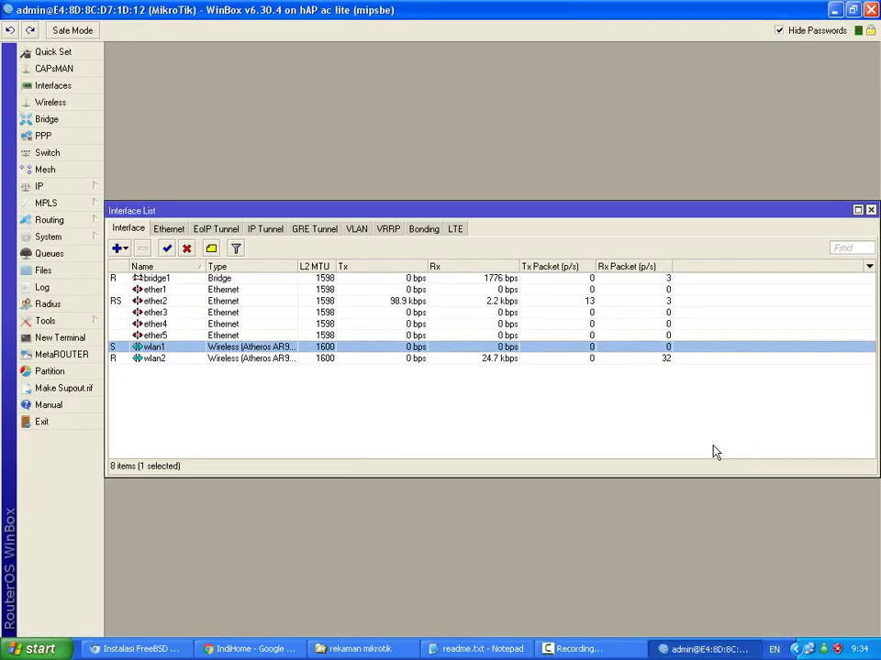
double_click(155, 290)
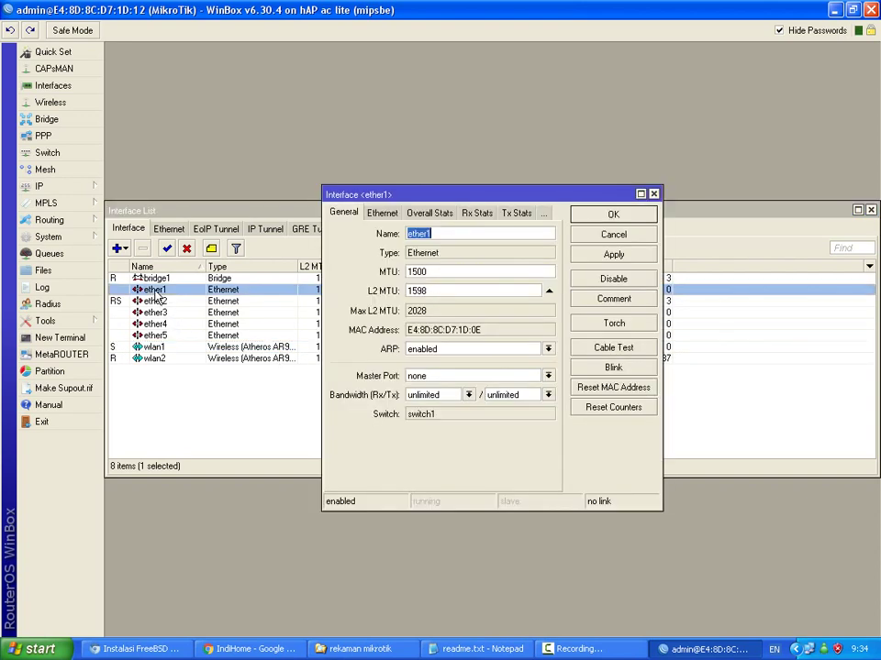
click(548, 376)
click(507, 397)
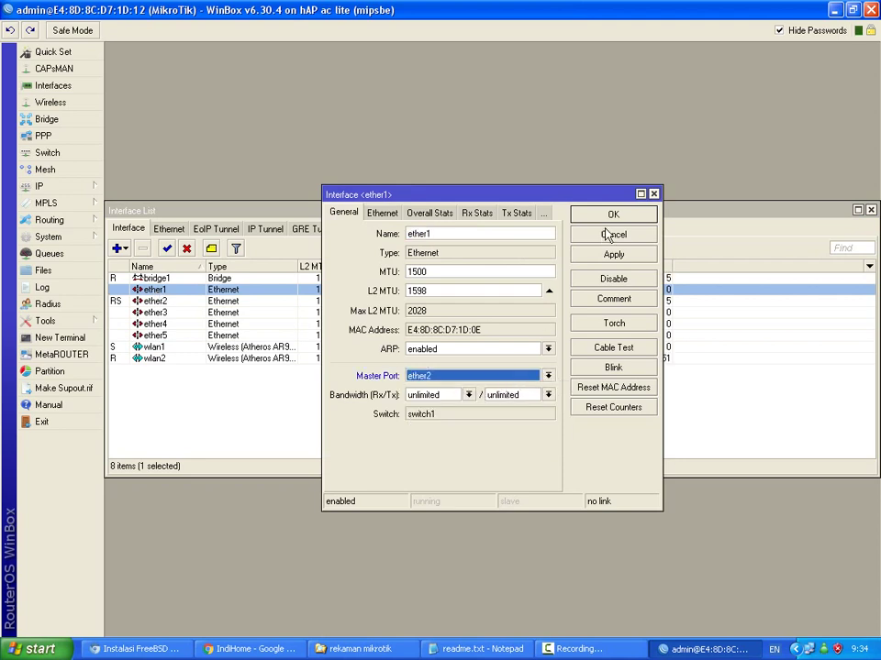
click(610, 218)
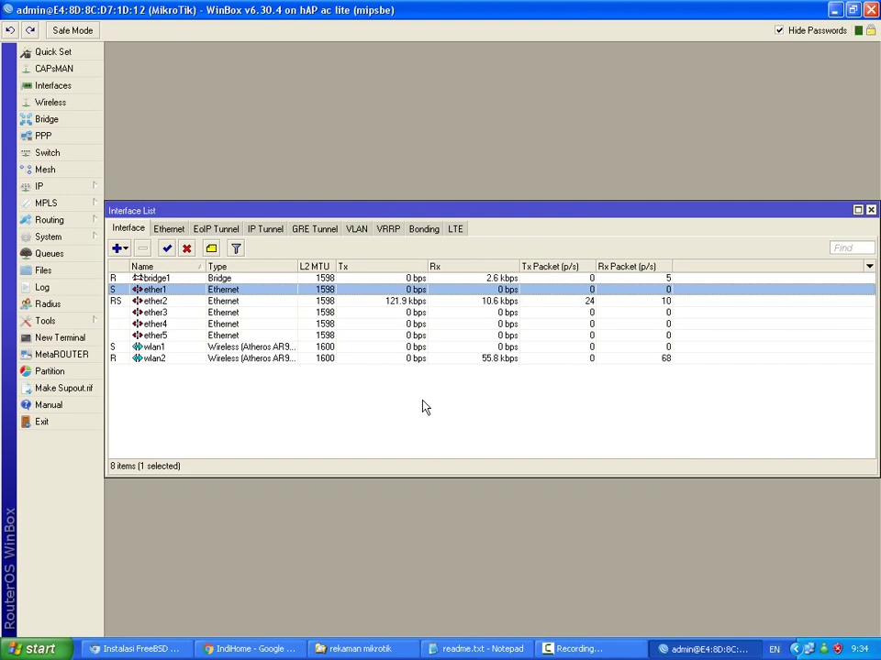
Open ether3's settings and close them without changes.
double_click(169, 313)
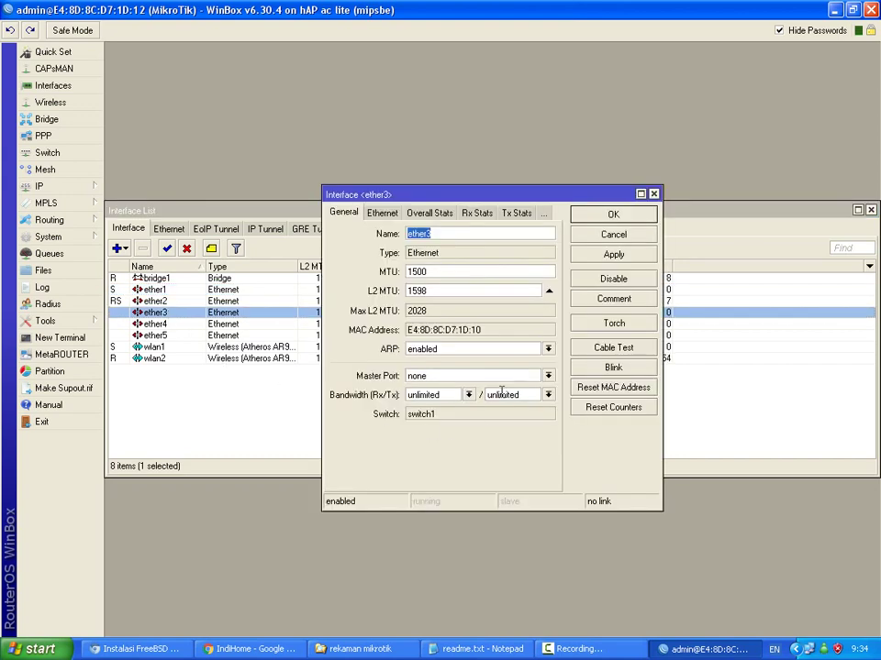
click(595, 236)
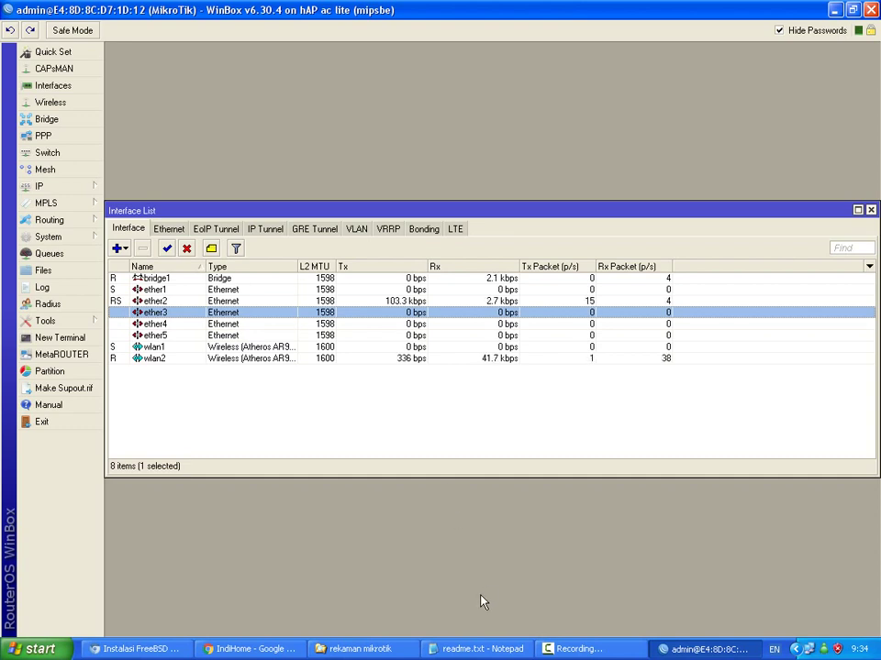
click(573, 648)
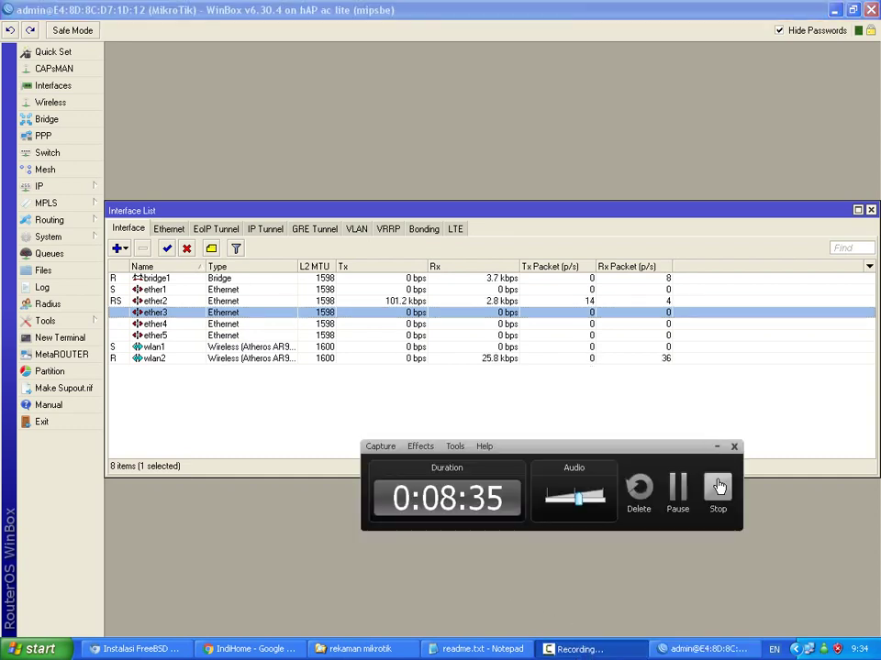